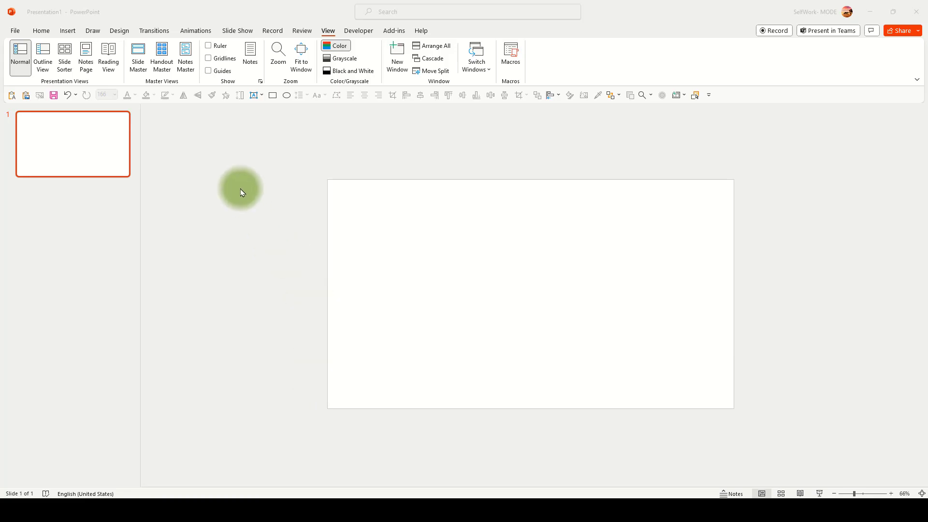
Step: Show the Insert ribbon so a text box can be added to the blank slide
{"action": "left_click", "coordinate": [68, 31]}
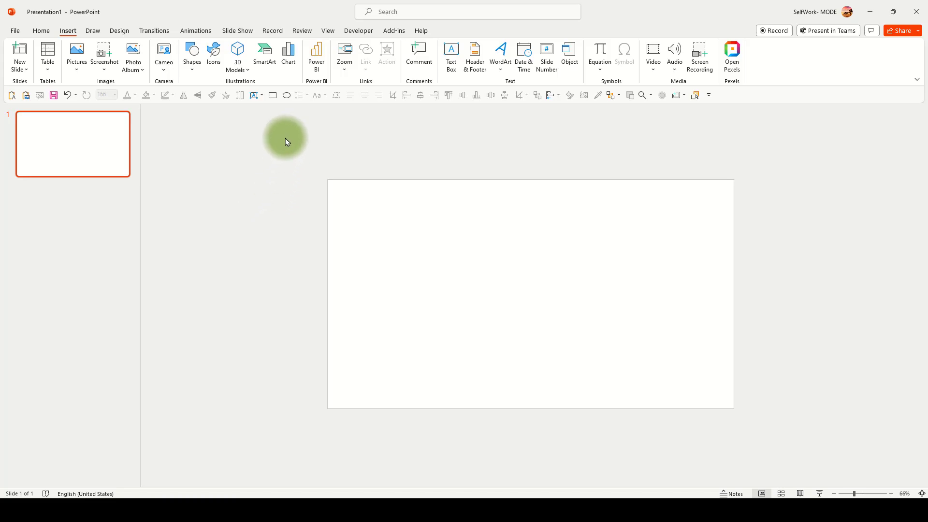
Step: Draw a wide text box on the slide holding AWESOME and select all its text
{"action": "left_click", "coordinate": [451, 57]}
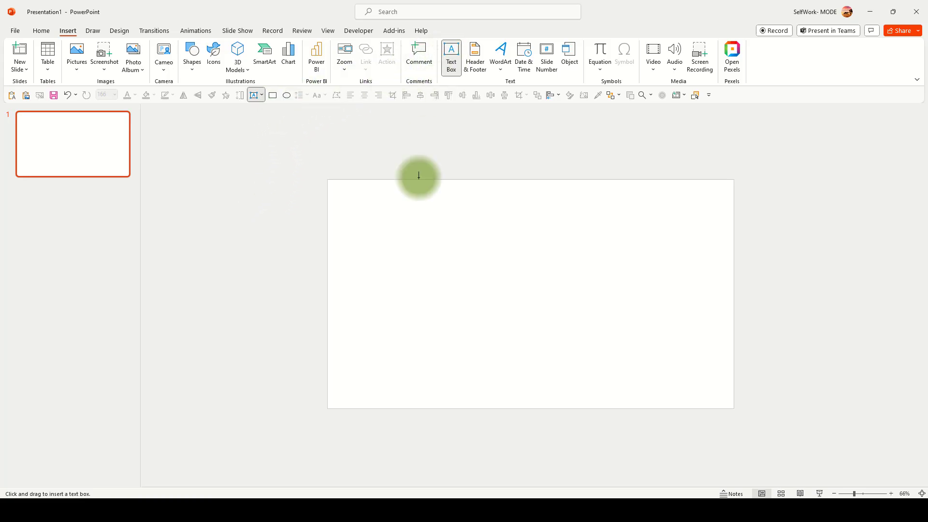
{"action": "left_click_drag", "start_coordinate": [348, 207], "coordinate": [436, 266]}
{"action": "left_click_drag", "start_coordinate": [594, 339], "coordinate": [708, 380]}
{"action": "type", "text": "TEXT"}
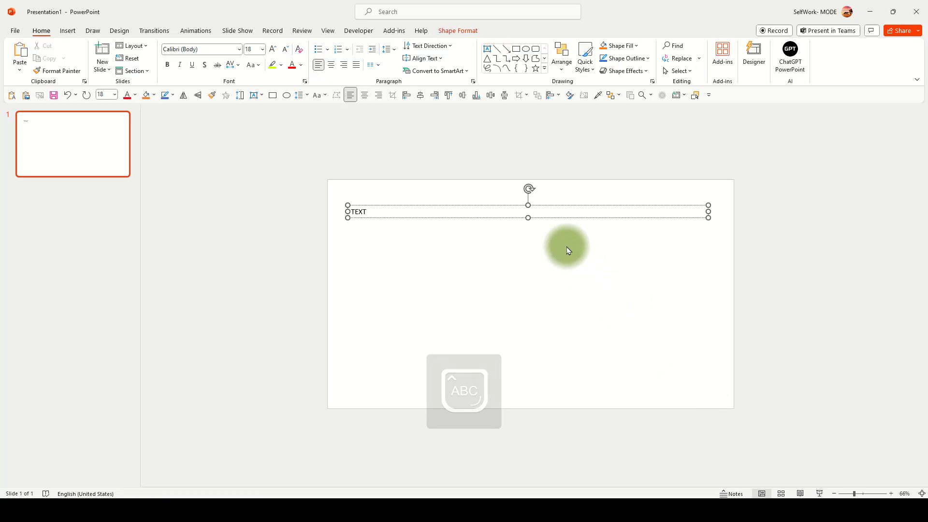
{"action": "key", "text": "ctrl+a"}
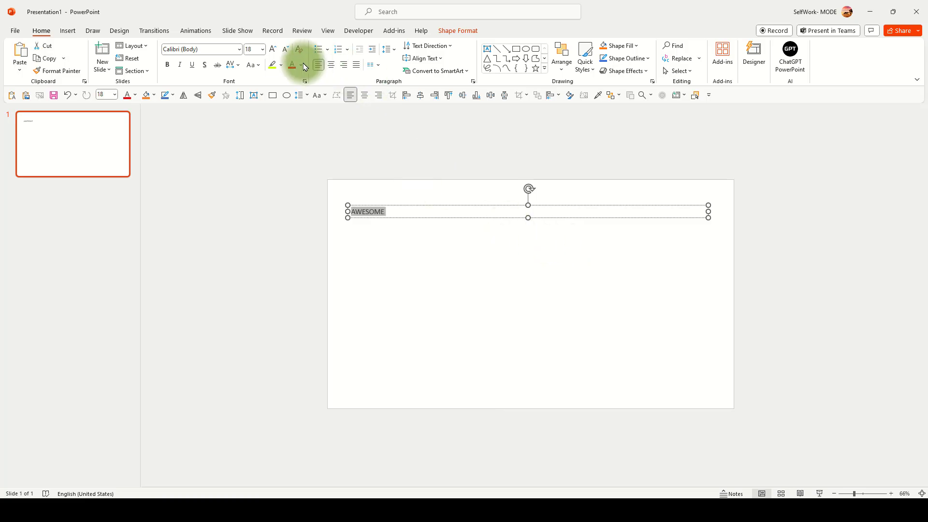
Step: Enlarge AWESOME to about 166 pt on one line and move the box lower on the slide
{"action": "left_click", "coordinate": [276, 53]}
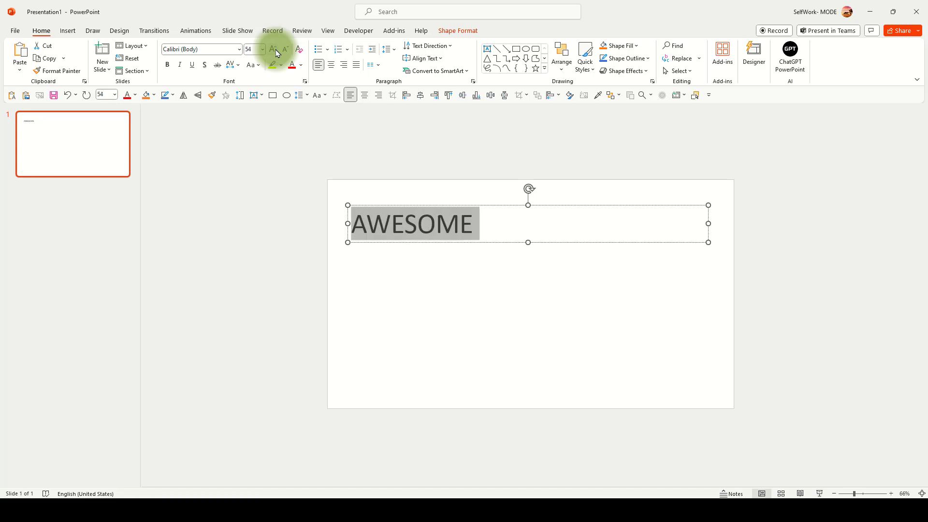
{"action": "left_click", "coordinate": [276, 52]}
{"action": "left_click", "coordinate": [276, 52]}
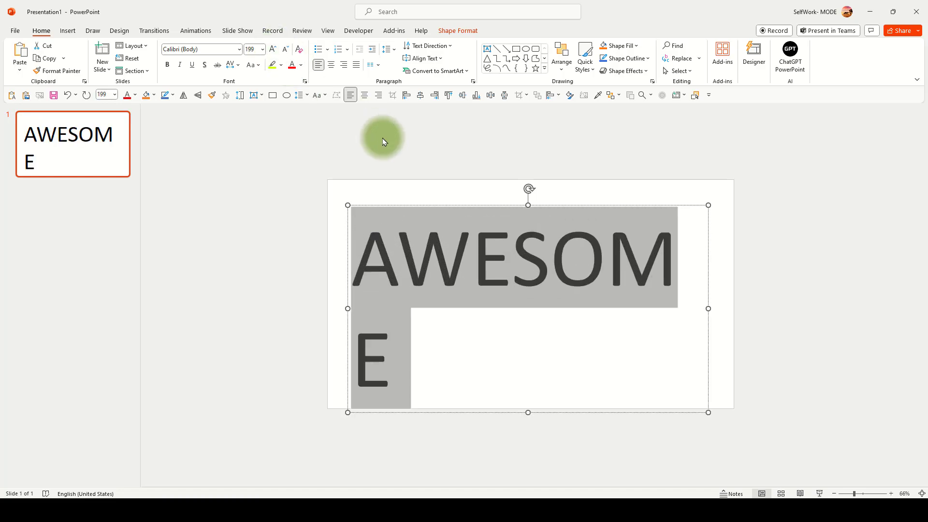
{"action": "left_click", "coordinate": [284, 50]}
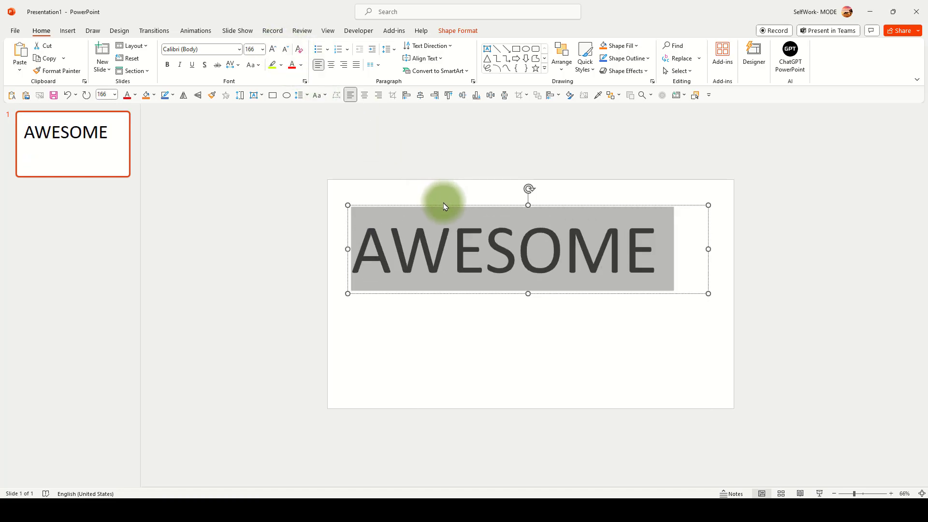
{"action": "left_click_drag", "start_coordinate": [443, 206], "coordinate": [472, 240]}
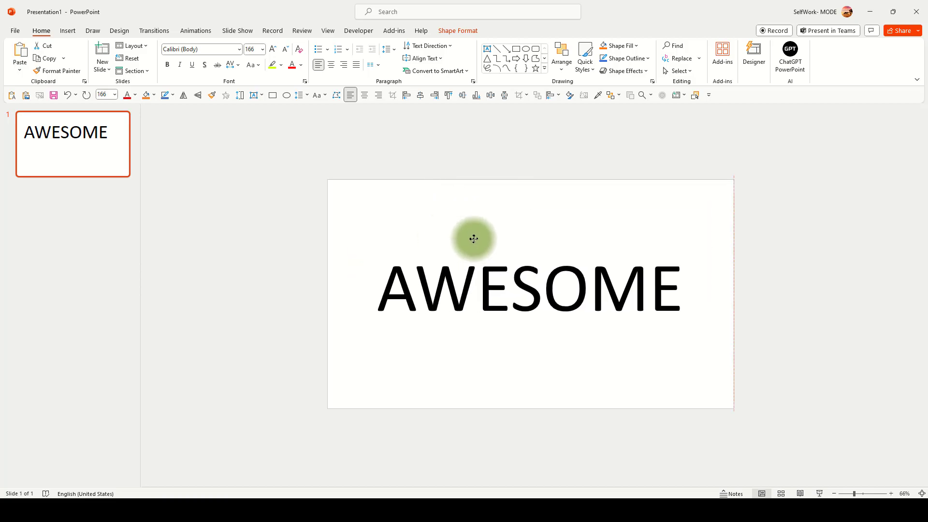
Step: Set the AWESOME text in the Britannic Bold font
{"action": "left_click", "coordinate": [242, 51]}
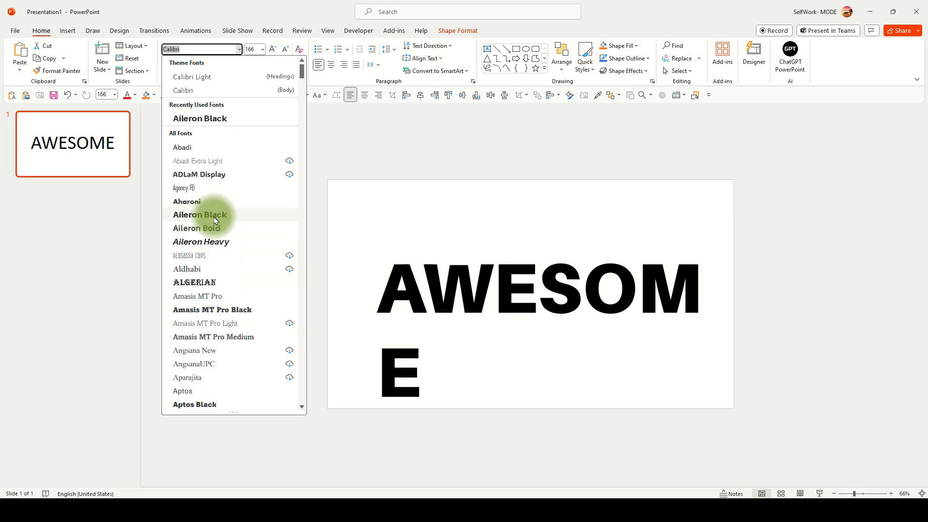
{"action": "scroll", "coordinate": [215, 219], "scroll_direction": "down", "scroll_amount": 5}
{"action": "scroll", "coordinate": [229, 269], "scroll_direction": "down", "scroll_amount": 5}
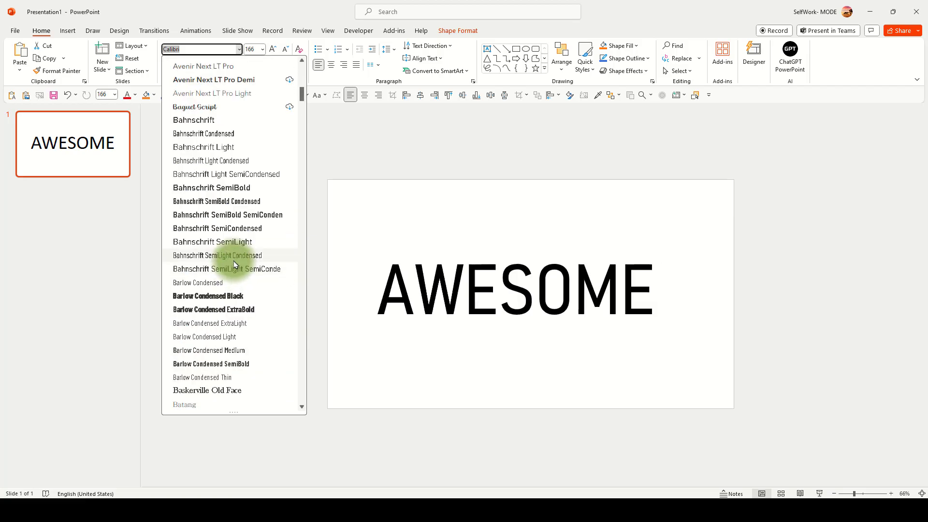
{"action": "scroll", "coordinate": [232, 283], "scroll_direction": "down", "scroll_amount": 3}
{"action": "scroll", "coordinate": [232, 283], "scroll_direction": "down", "scroll_amount": 5}
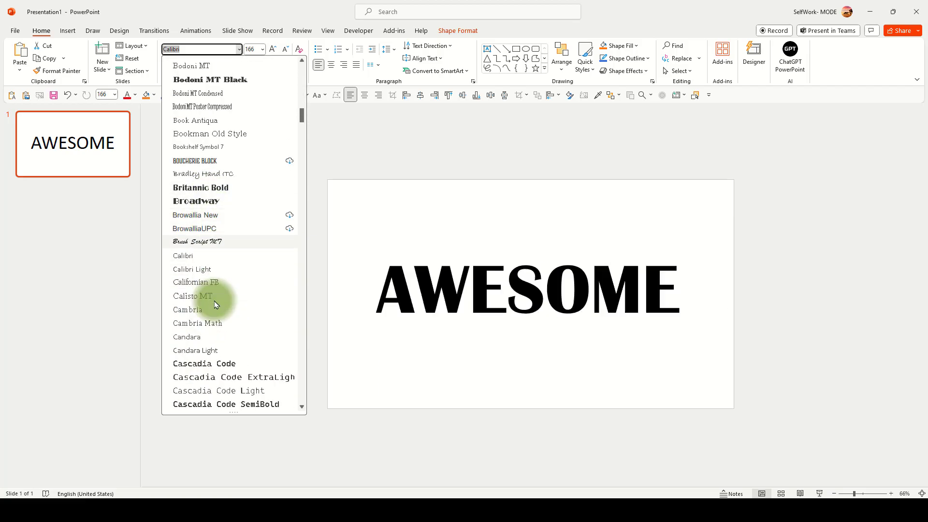
{"action": "left_click", "coordinate": [201, 188]}
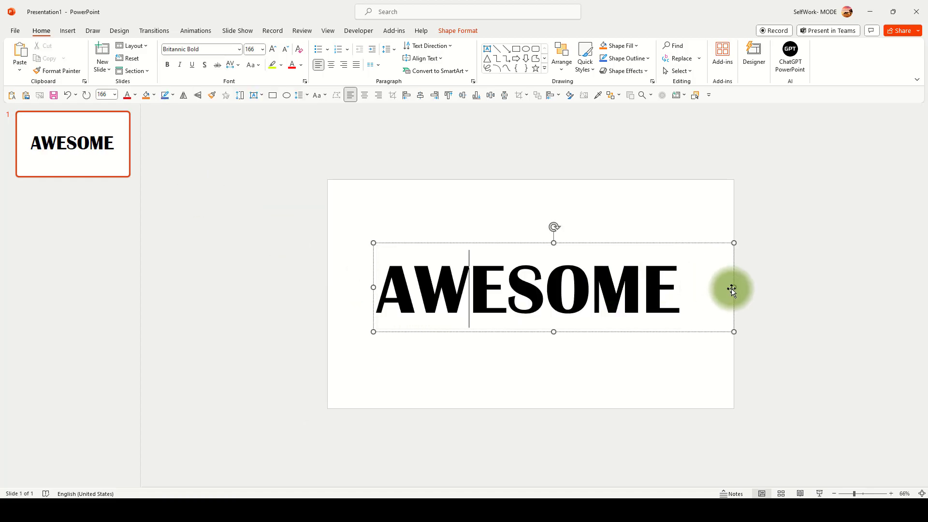
Step: Fit the box to the word and set it as the default text box style
{"action": "left_click_drag", "start_coordinate": [734, 288], "coordinate": [691, 288]}
{"action": "left_click_drag", "start_coordinate": [605, 243], "coordinate": [602, 250]}
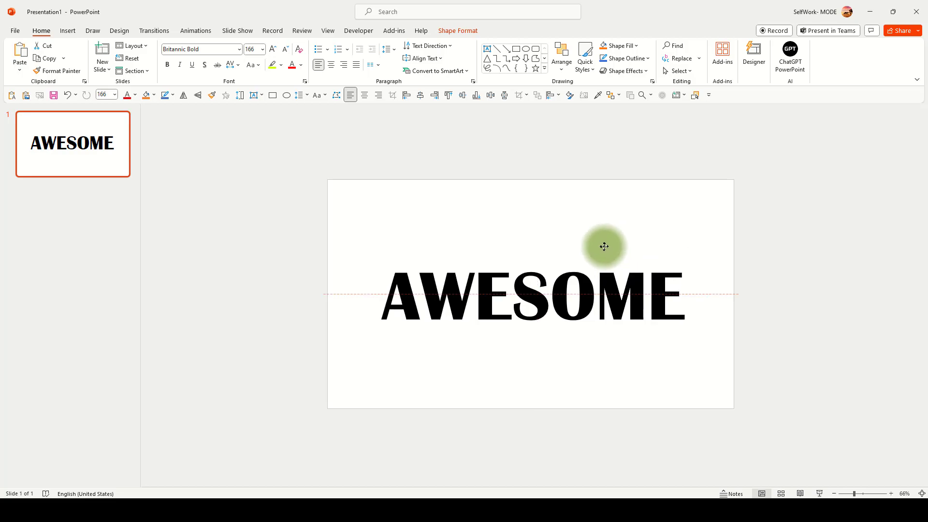
{"action": "right_click", "coordinate": [508, 258]}
{"action": "key", "text": "Escape"}
{"action": "right_click", "coordinate": [507, 248]}
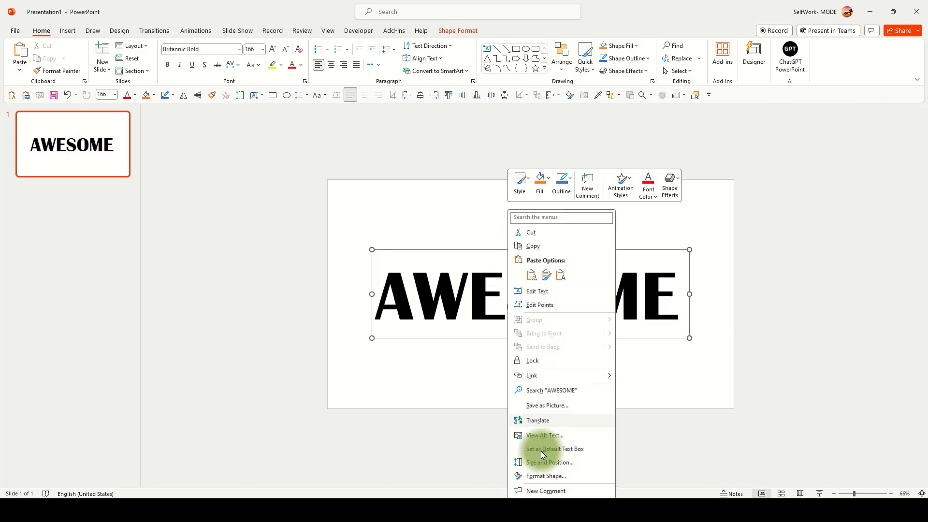
{"action": "left_click", "coordinate": [577, 451]}
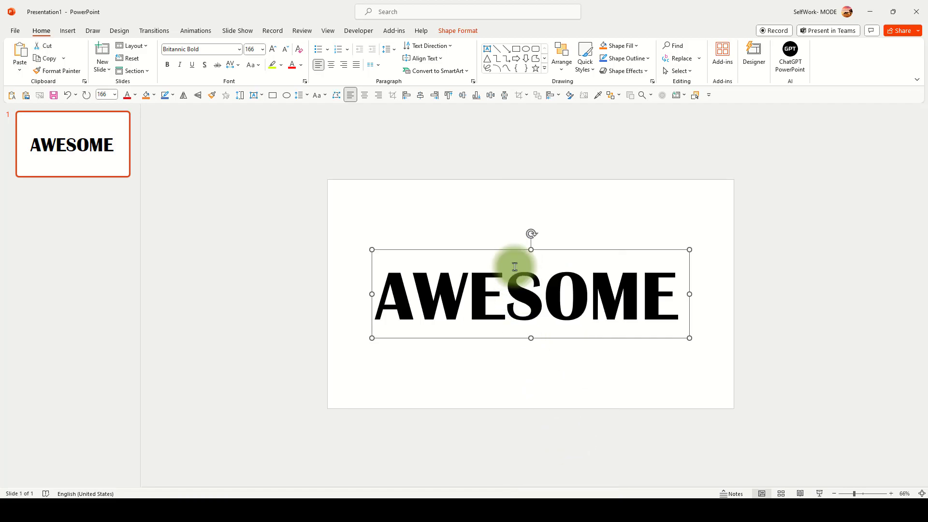
Step: Delete the box and draw a fresh AWESOME text box near the slide centre
{"action": "key", "text": "Delete"}
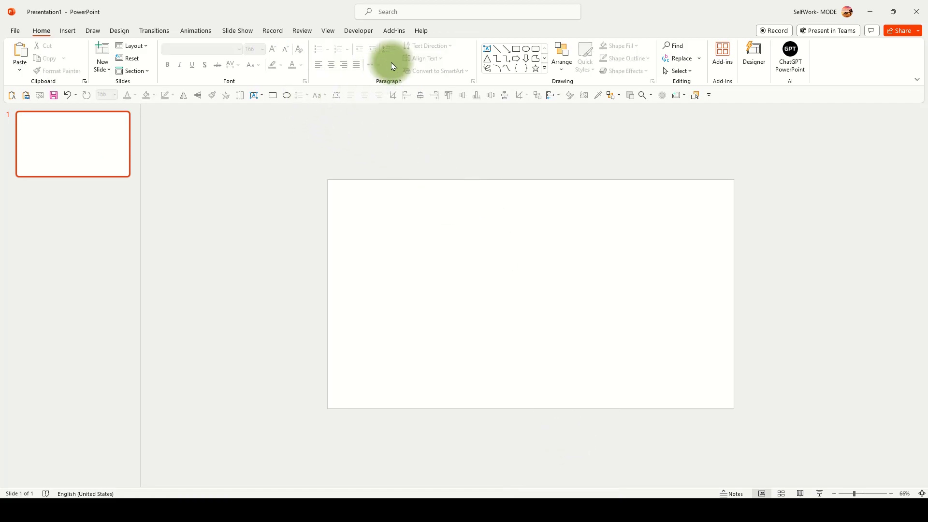
{"action": "left_click", "coordinate": [487, 48]}
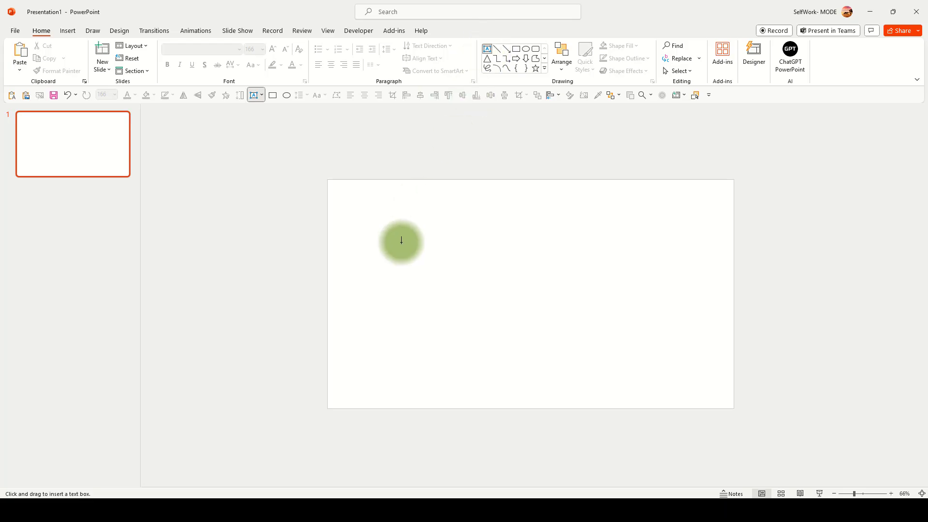
{"action": "left_click", "coordinate": [401, 240]}
{"action": "type", "text": "aew"}
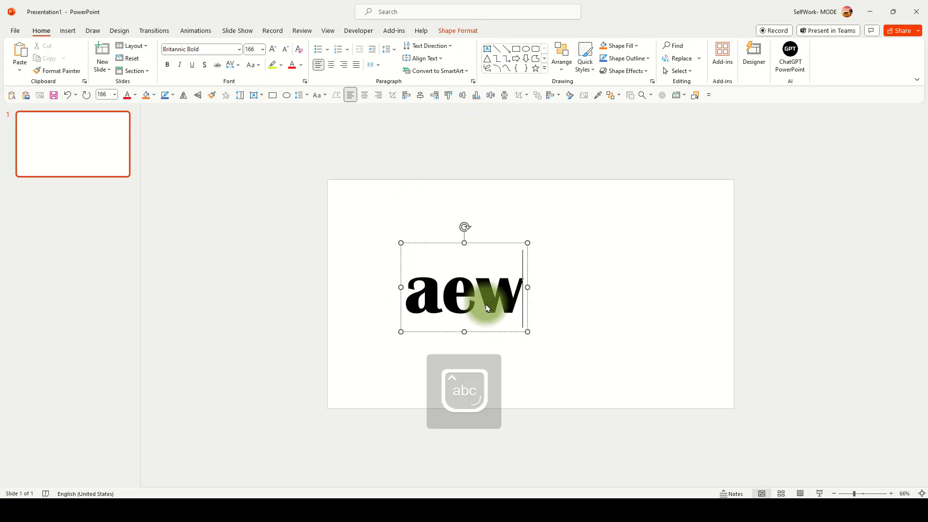
{"action": "key", "text": "BackSpace"}
{"action": "key", "text": "BackSpace"}
{"action": "key", "text": "BackSpace"}
{"action": "type", "text": "AWESOME"}
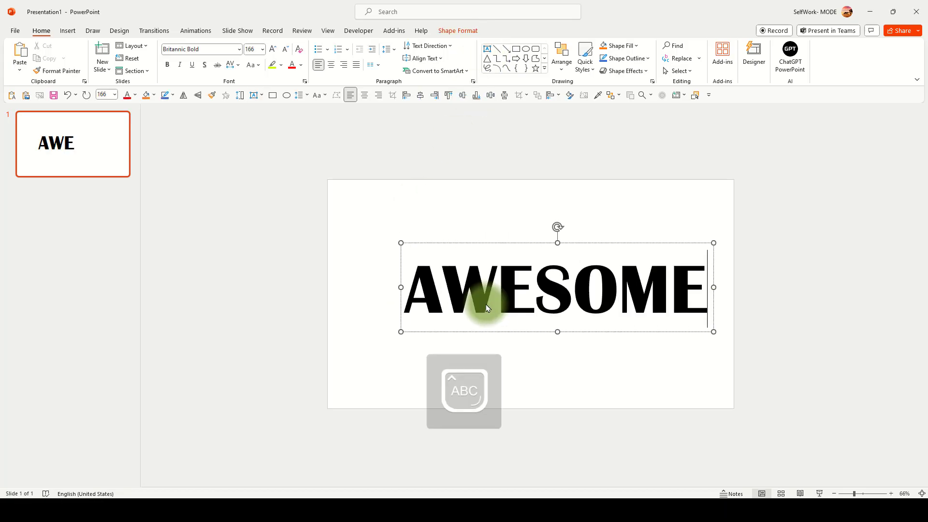
{"action": "left_click_drag", "start_coordinate": [526, 243], "coordinate": [503, 256]}
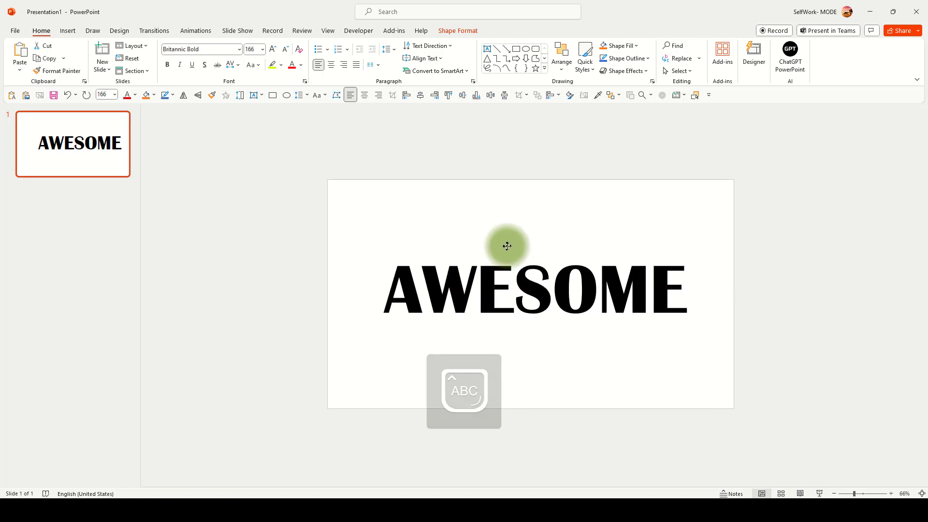
Step: Give AWESOME a gradient text fill, recolour the first stop and place a stop at 63%
{"action": "right_click", "coordinate": [507, 251]}
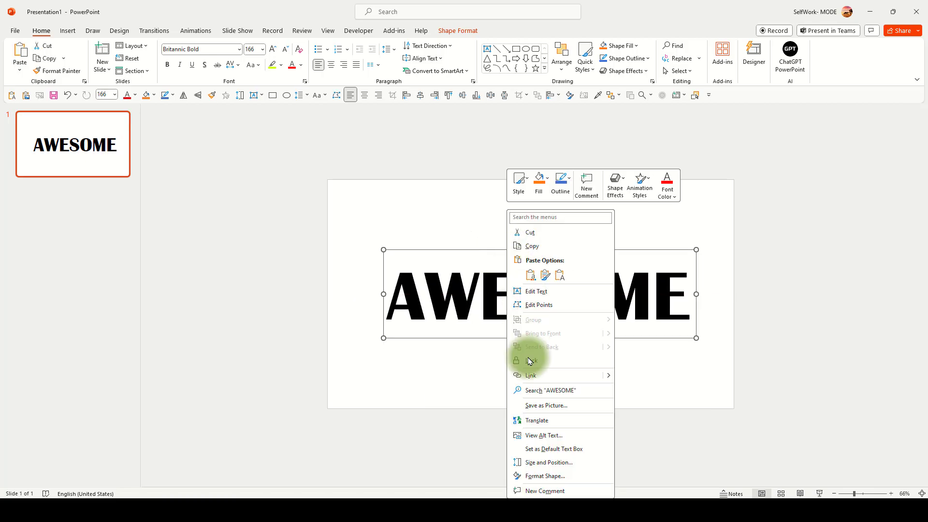
{"action": "left_click", "coordinate": [534, 477]}
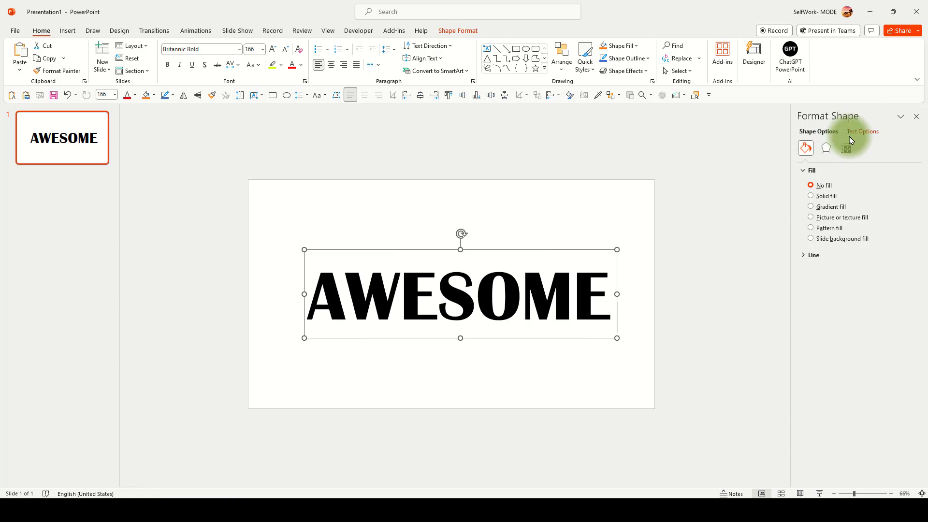
{"action": "left_click", "coordinate": [812, 206]}
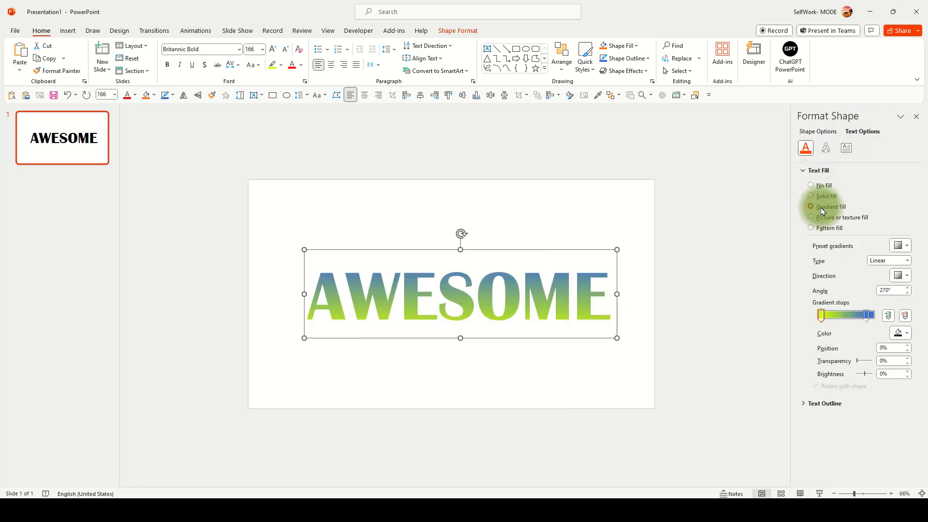
{"action": "left_click_drag", "start_coordinate": [868, 315], "coordinate": [831, 320]}
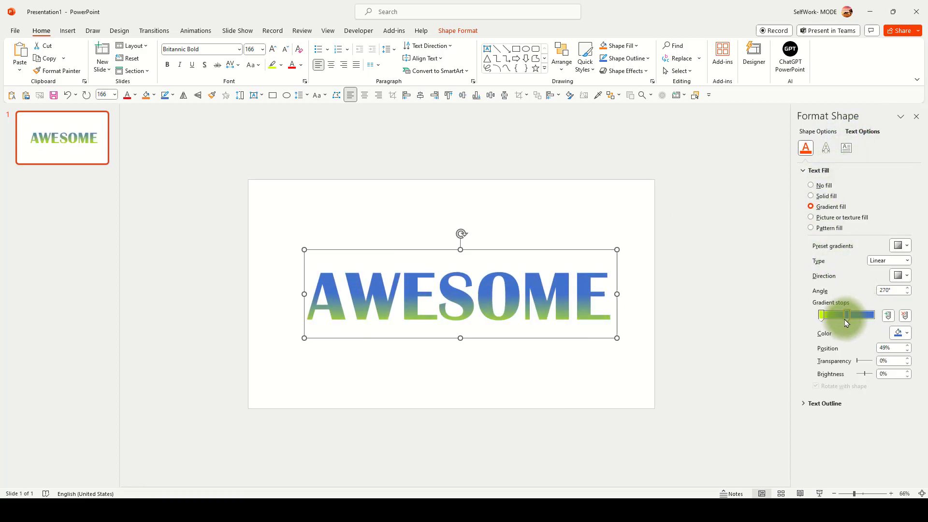
{"action": "left_click", "coordinate": [820, 317]}
{"action": "left_click", "coordinate": [906, 333]}
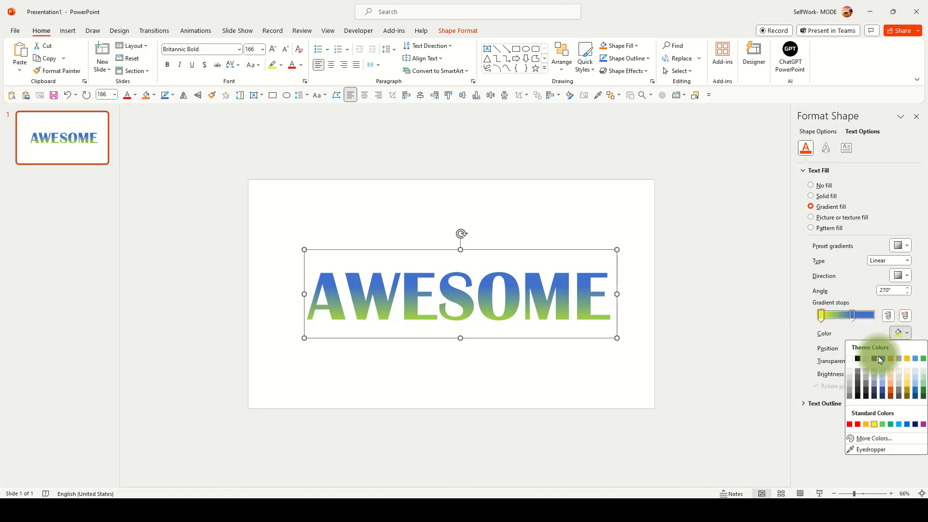
{"action": "left_click", "coordinate": [851, 424]}
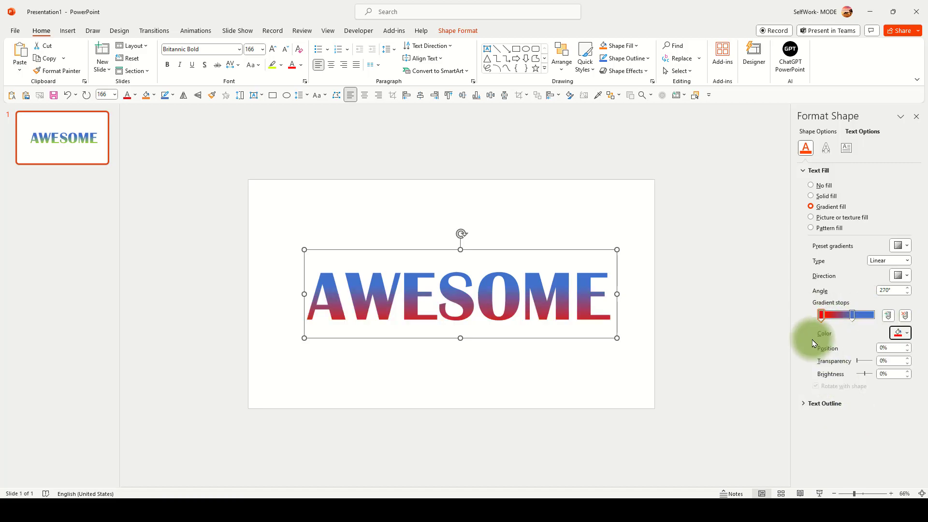
{"action": "left_click", "coordinate": [860, 316]}
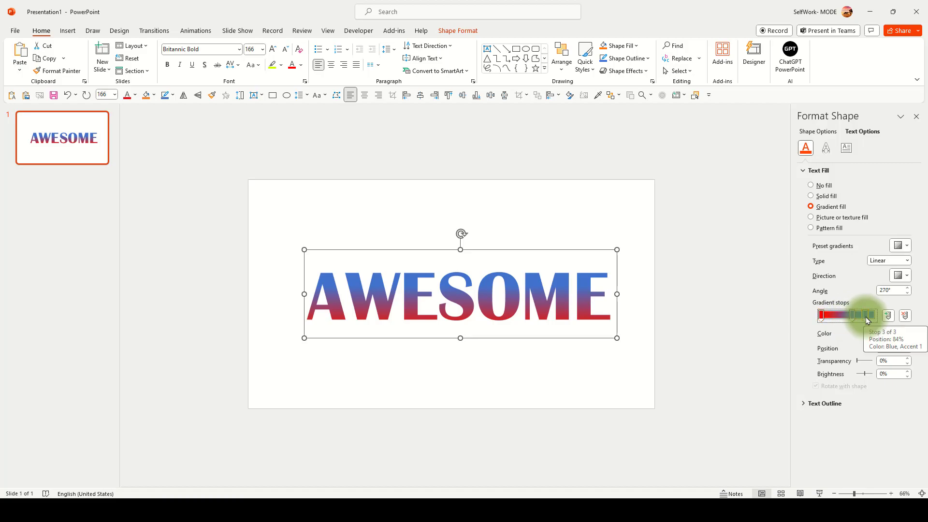
{"action": "left_click_drag", "start_coordinate": [868, 316], "coordinate": [854, 317]}
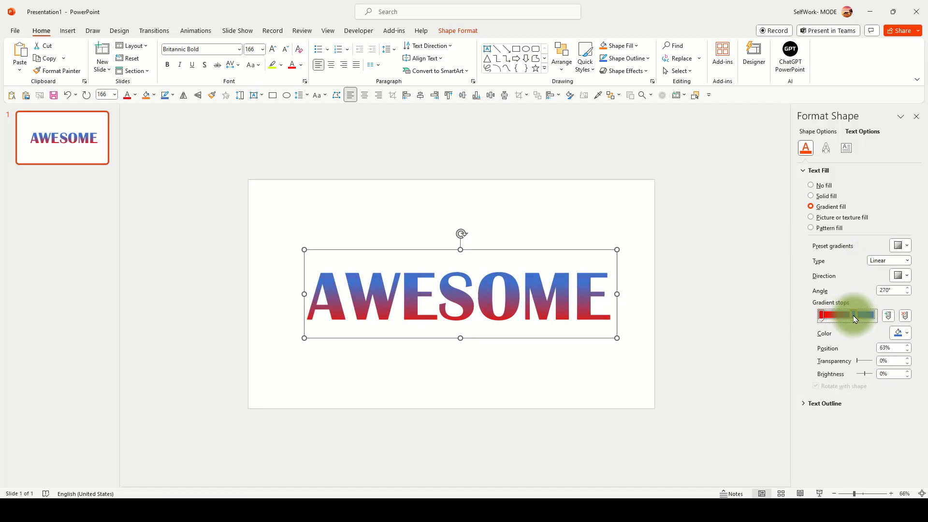
Step: Make the first stop light green at 100% transparency and the middle stop black
{"action": "left_click", "coordinate": [821, 316]}
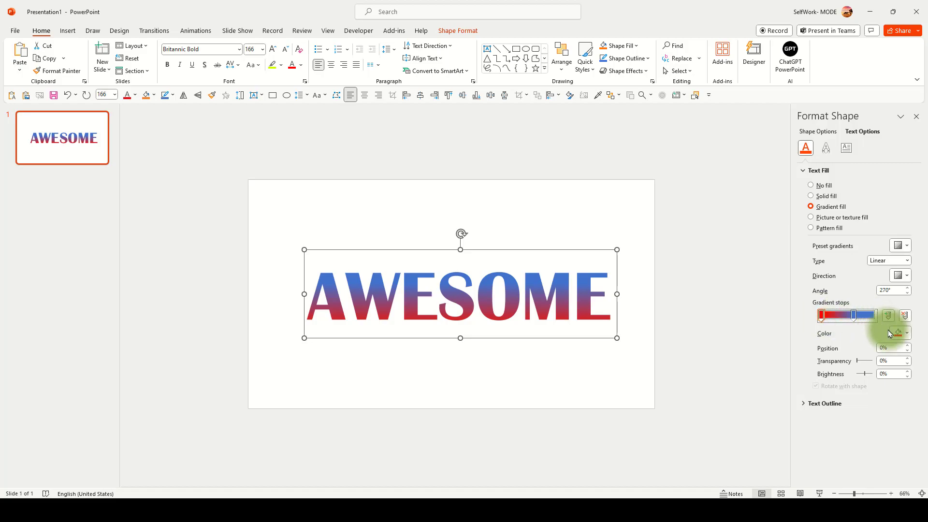
{"action": "left_click", "coordinate": [906, 333]}
{"action": "left_click", "coordinate": [876, 425]}
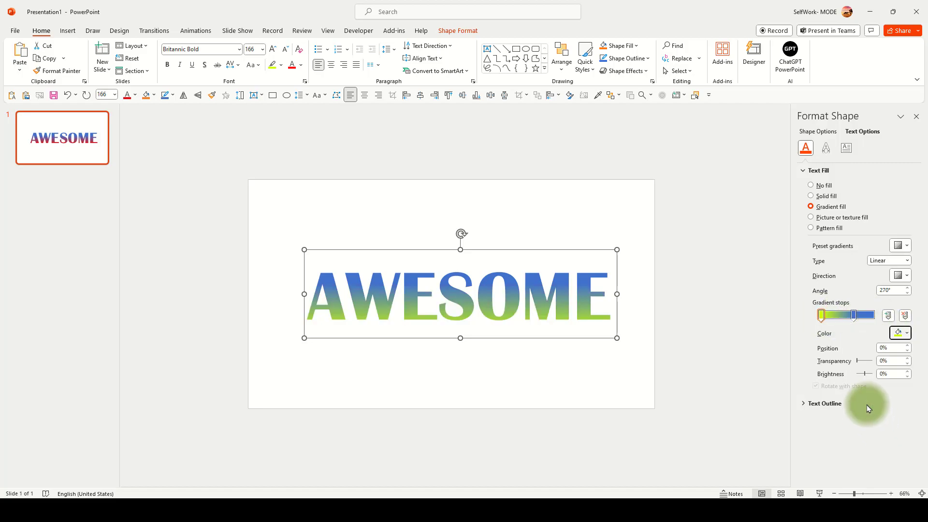
{"action": "left_click", "coordinate": [906, 334]}
{"action": "left_click", "coordinate": [890, 375]}
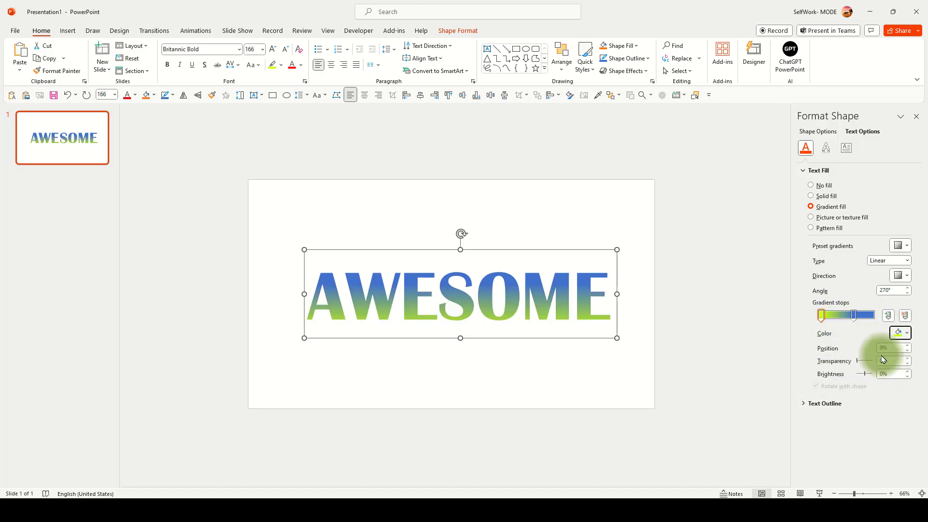
{"action": "left_click_drag", "start_coordinate": [865, 361], "coordinate": [887, 361]}
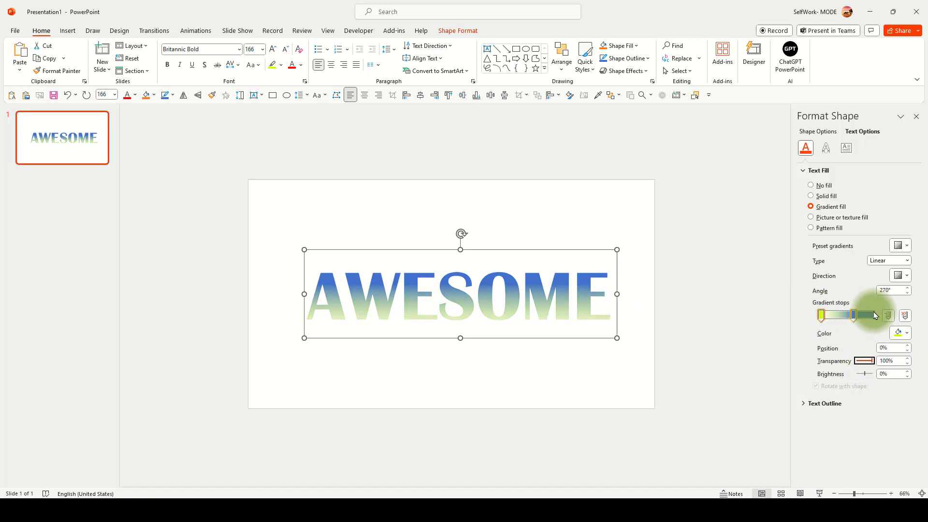
{"action": "left_click", "coordinate": [853, 315]}
{"action": "left_click", "coordinate": [903, 335]}
{"action": "left_click", "coordinate": [858, 361]}
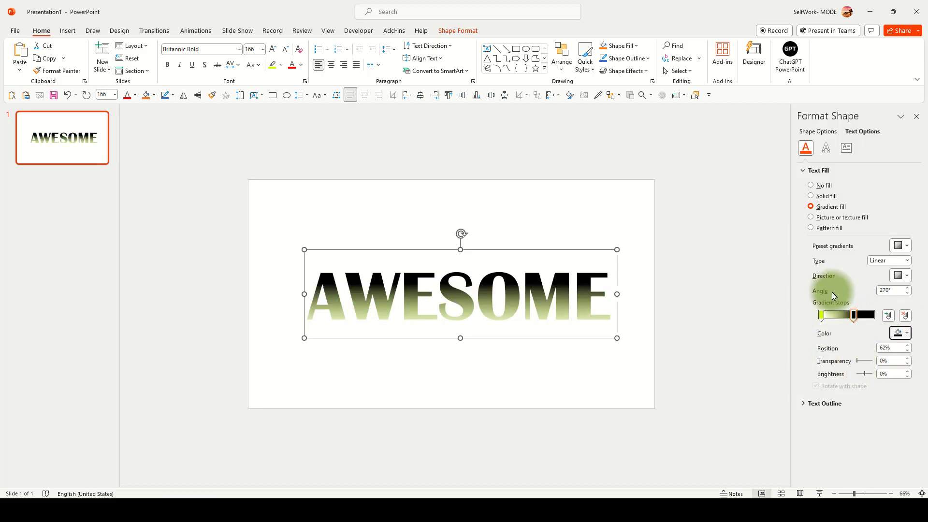
Step: Apply the Oblique: Top Right 3-D rotation preset to AWESOME under Text Effects
{"action": "left_click", "coordinate": [825, 147]}
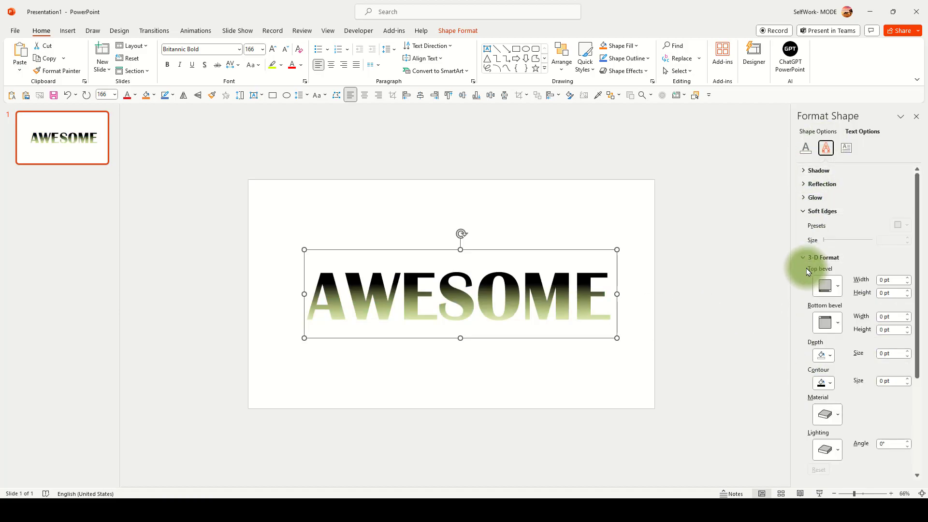
{"action": "left_click", "coordinate": [807, 258]}
{"action": "left_click", "coordinate": [804, 212]}
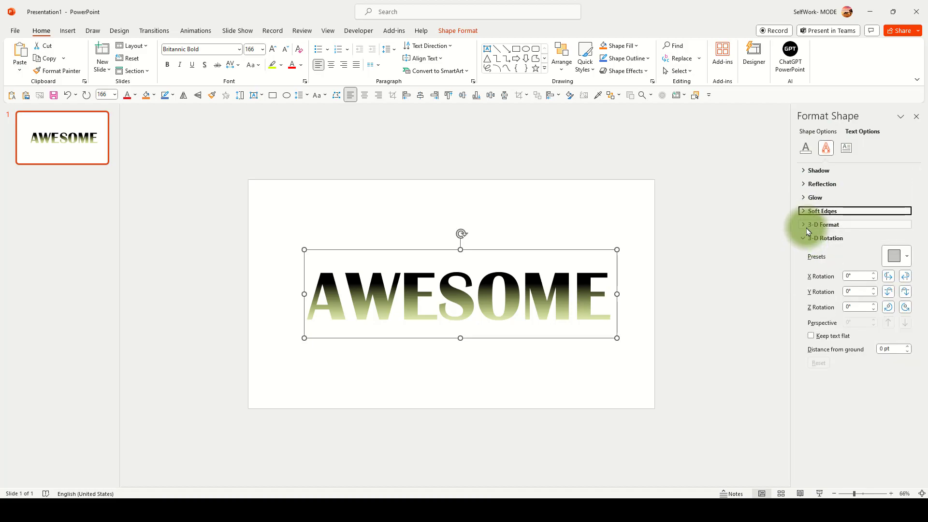
{"action": "left_click", "coordinate": [804, 238]}
{"action": "left_click", "coordinate": [898, 255]}
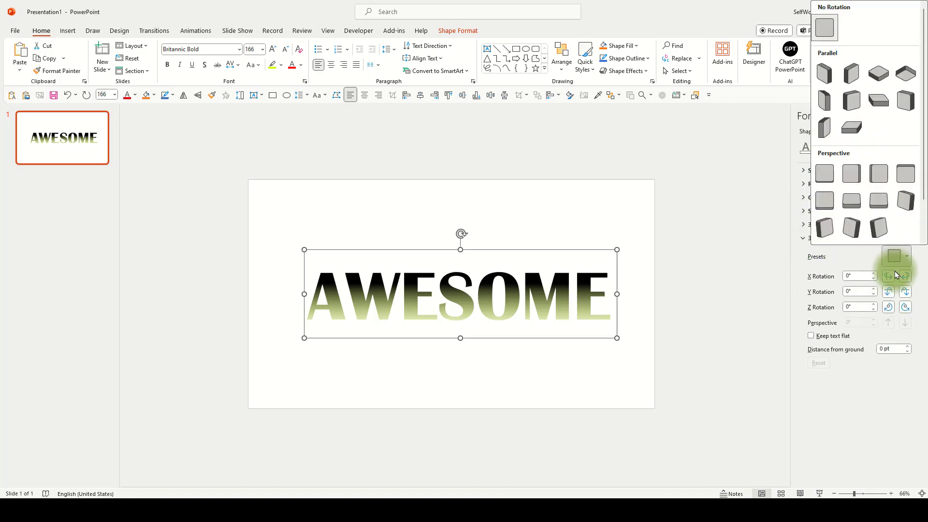
{"action": "scroll", "coordinate": [883, 229], "scroll_direction": "down", "scroll_amount": 1}
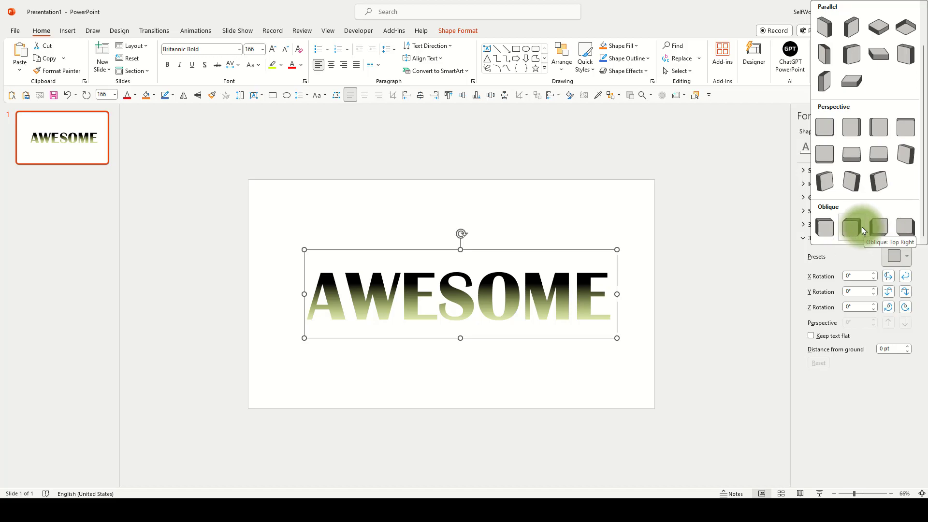
{"action": "left_click", "coordinate": [874, 226]}
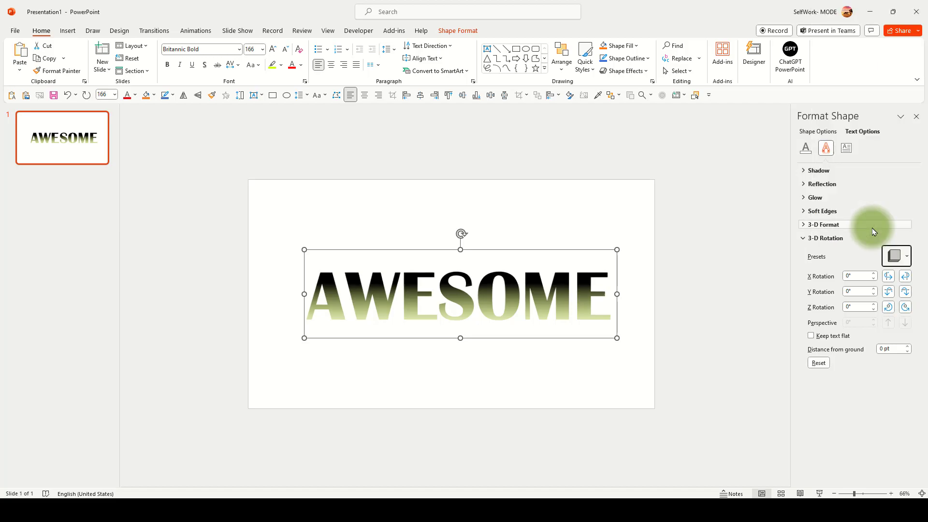
Step: Set the 3-D Format depth to 1000 pt and deselect to view the long extrusion
{"action": "left_click", "coordinate": [811, 224]}
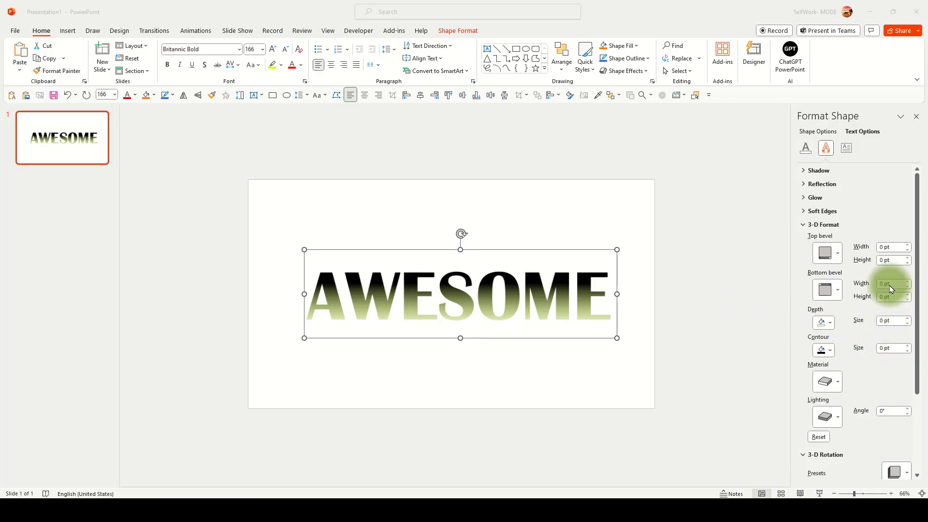
{"action": "left_click", "coordinate": [892, 321]}
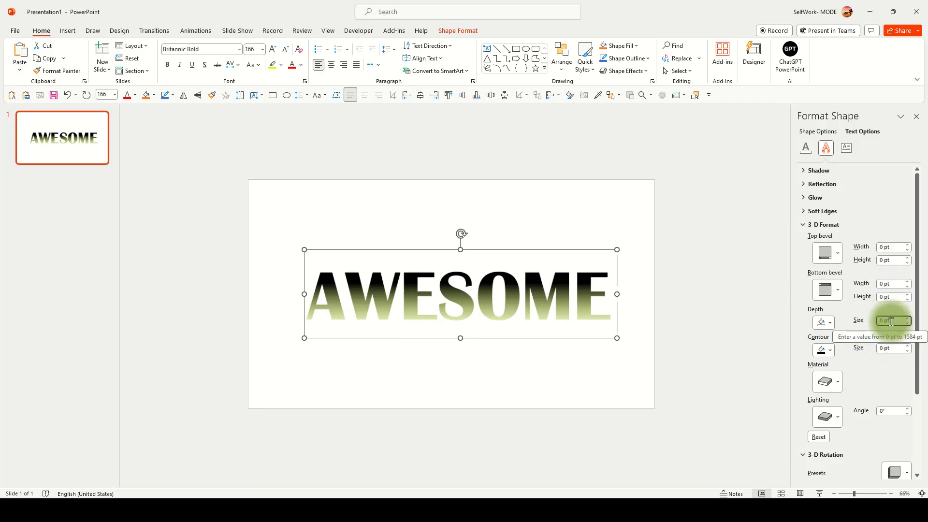
{"action": "type", "text": "1000"}
{"action": "key", "text": "Return"}
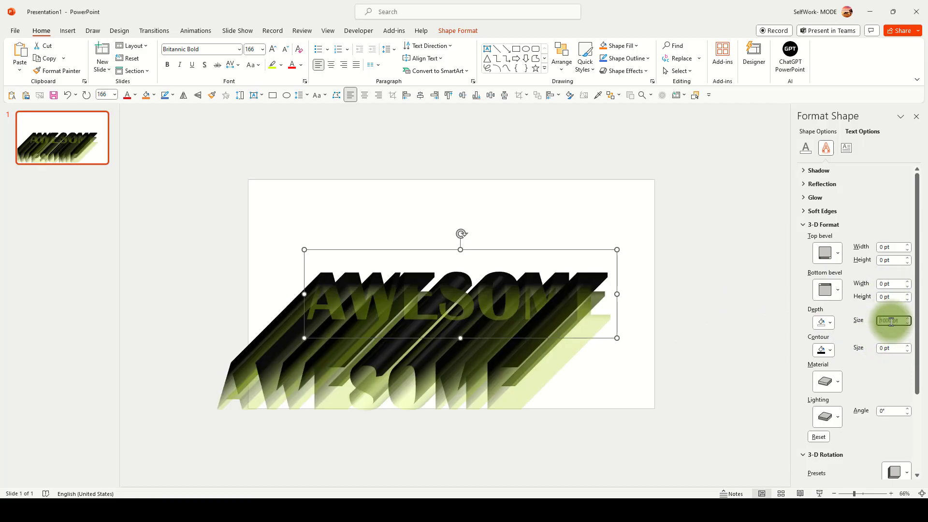
{"action": "left_click", "coordinate": [586, 404]}
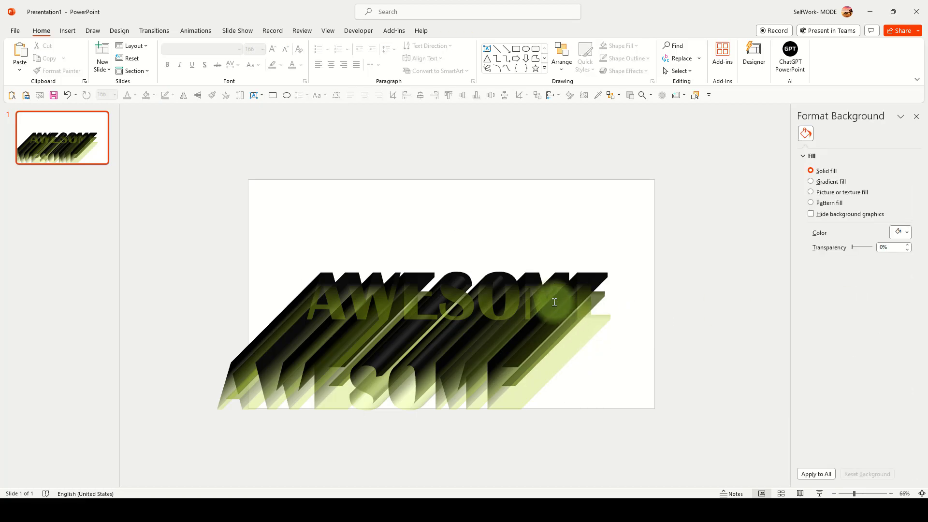
{"action": "left_click", "coordinate": [539, 305]}
Step: Reselect AWESOME and return to its Text Effects 3-D formatting options
{"action": "left_click", "coordinate": [656, 390]}
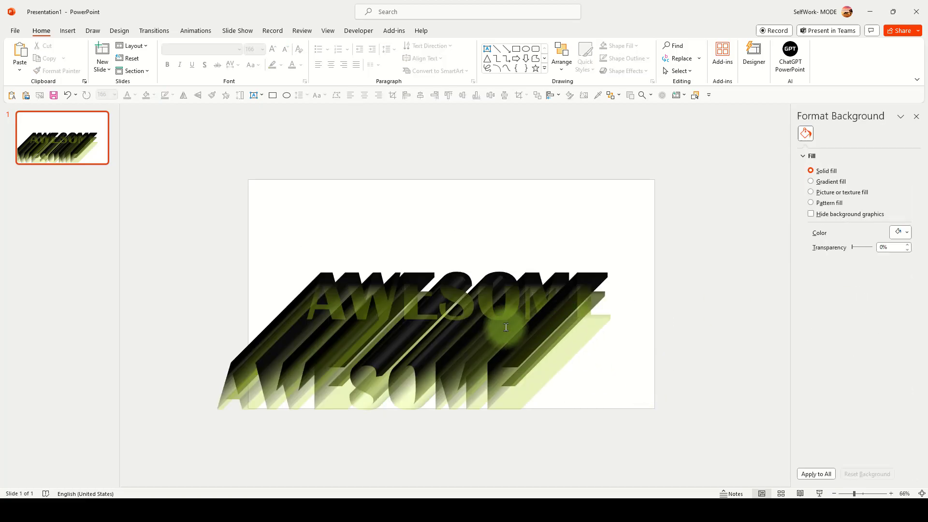
{"action": "left_click", "coordinate": [514, 312]}
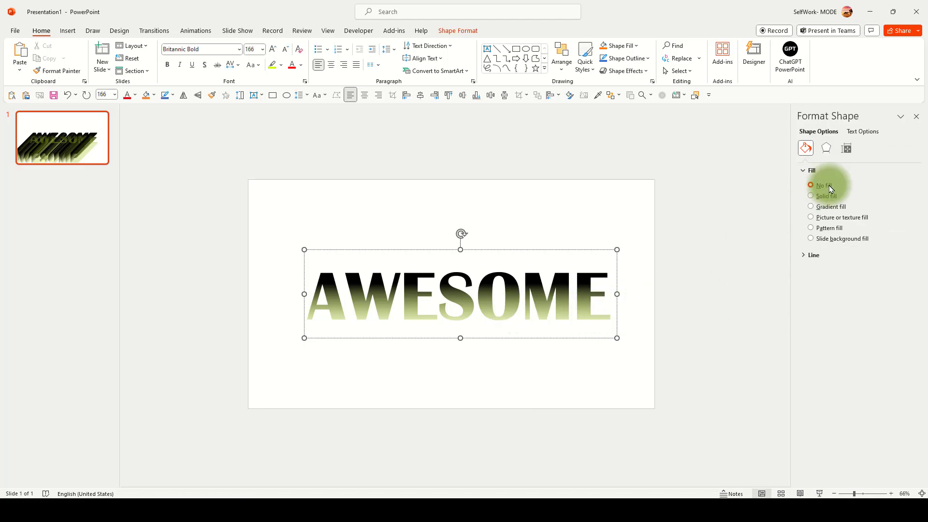
{"action": "left_click", "coordinate": [827, 150]}
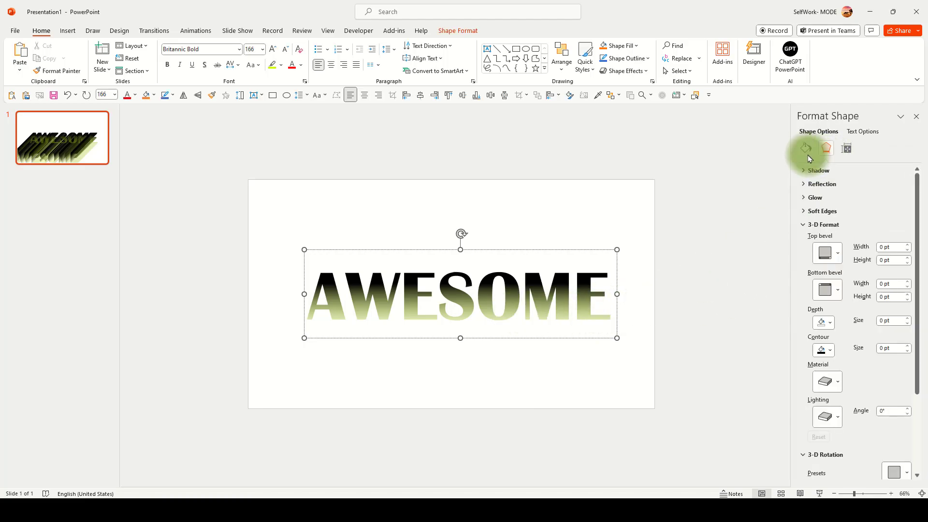
{"action": "left_click", "coordinate": [863, 131]}
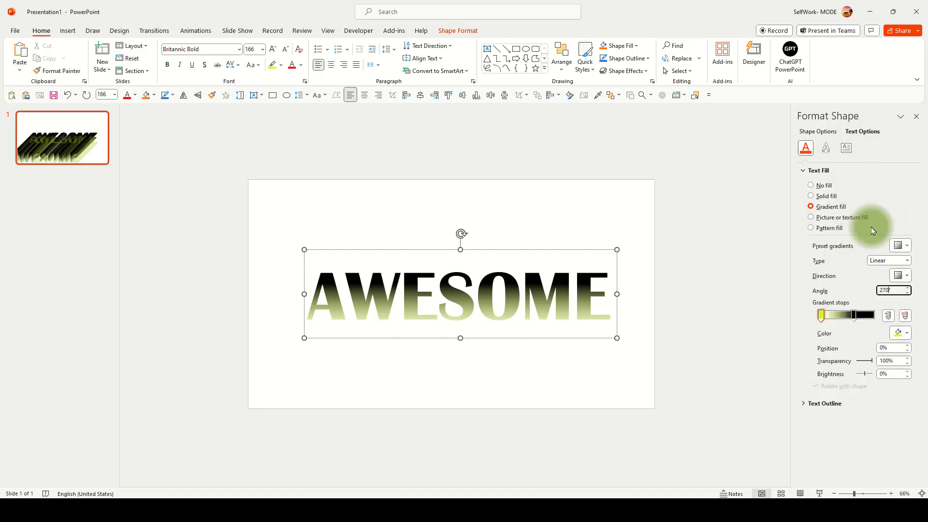
{"action": "left_click", "coordinate": [827, 149]}
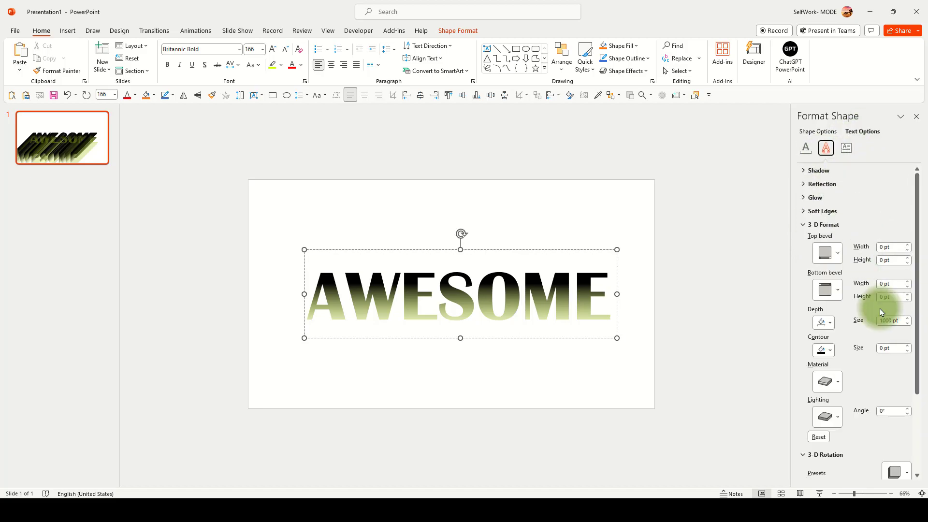
Step: Confirm the 1000 pt depth and revert a rotation nudge back to 0°
{"action": "left_click", "coordinate": [566, 250]}
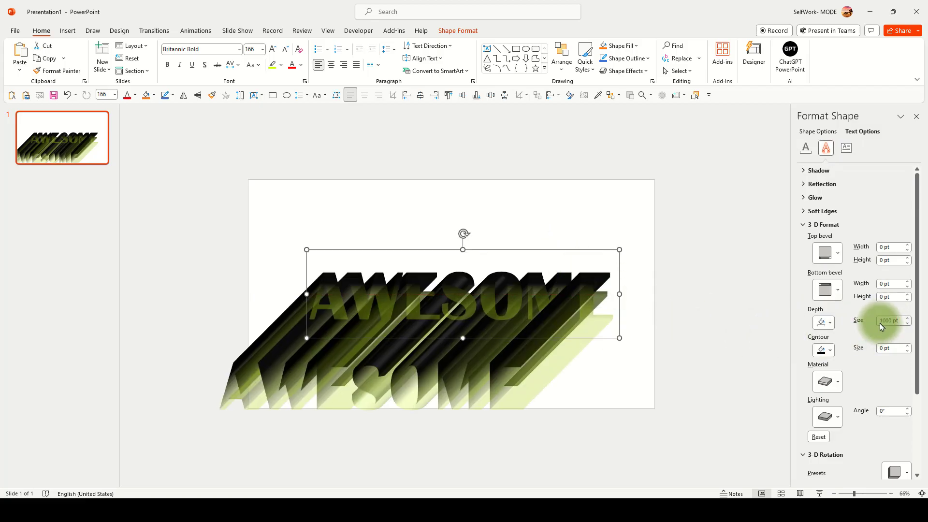
{"action": "scroll", "coordinate": [858, 346], "scroll_direction": "down", "scroll_amount": 3}
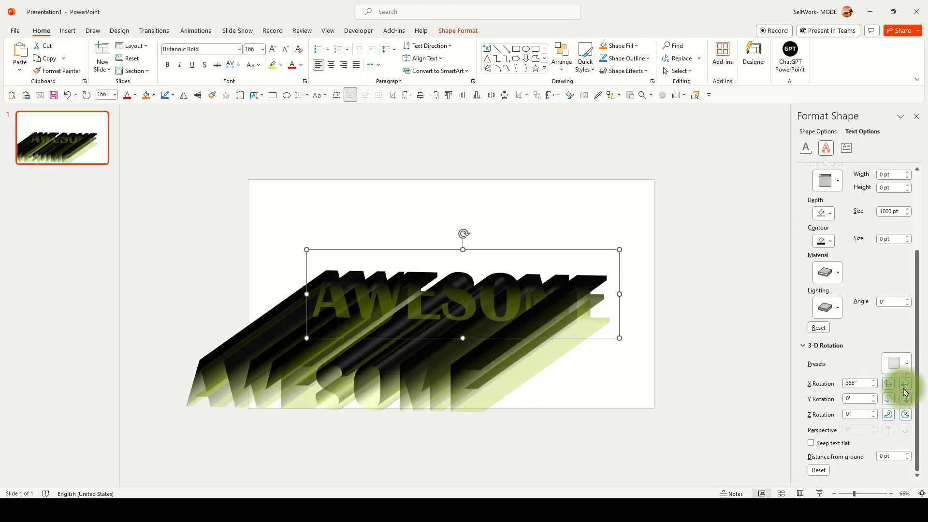
{"action": "left_click", "coordinate": [890, 384]}
{"action": "left_click", "coordinate": [889, 399]}
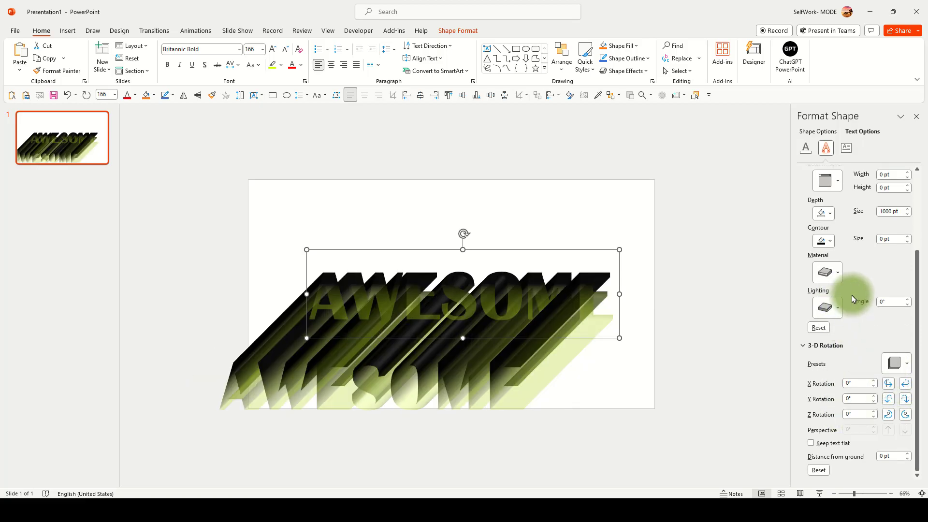
{"action": "scroll", "coordinate": [850, 319], "scroll_direction": "up", "scroll_amount": 2}
Step: Set the extrusion Depth colour to black after trying blue-grey and orange
{"action": "left_click", "coordinate": [831, 309]}
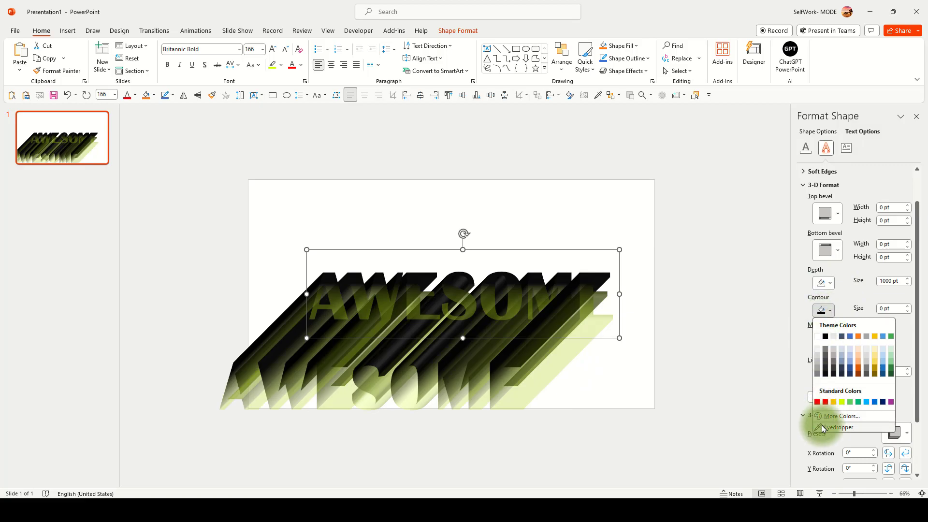
{"action": "left_click", "coordinate": [830, 282]}
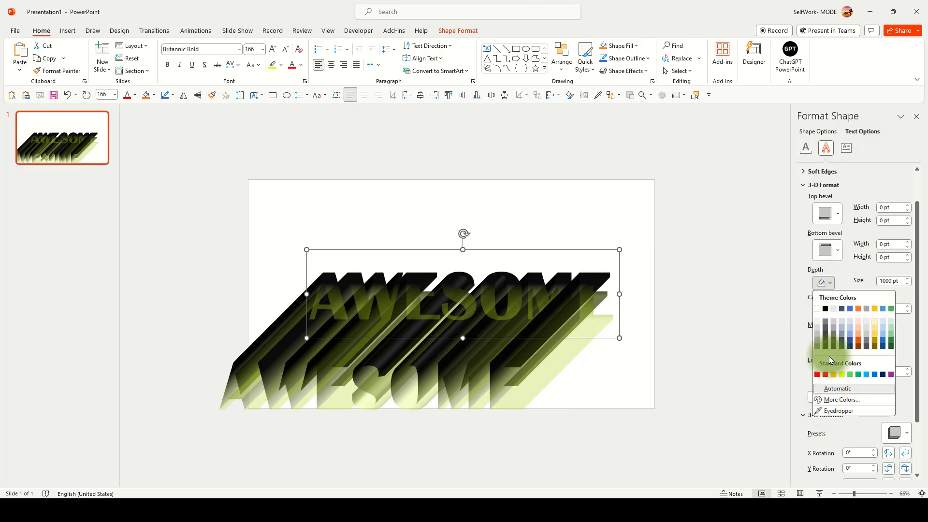
{"action": "left_click", "coordinate": [835, 388]}
{"action": "left_click", "coordinate": [830, 282]}
{"action": "left_click", "coordinate": [841, 313]}
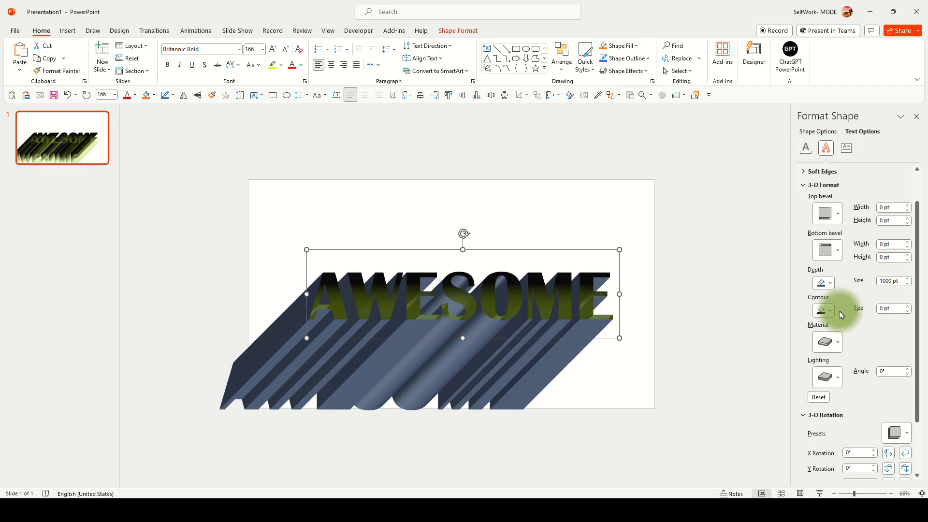
{"action": "left_click", "coordinate": [830, 282]}
{"action": "left_click", "coordinate": [857, 308]}
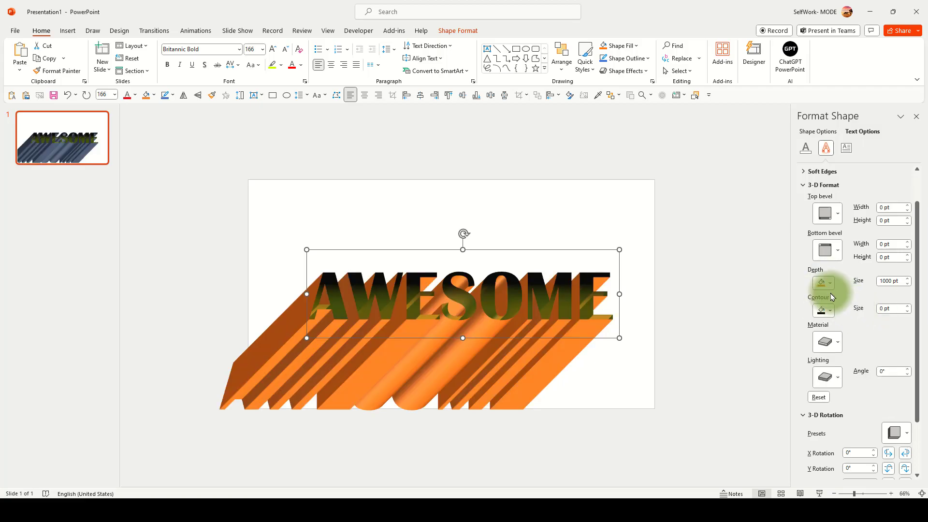
{"action": "left_click", "coordinate": [825, 282]}
{"action": "left_click", "coordinate": [826, 309]}
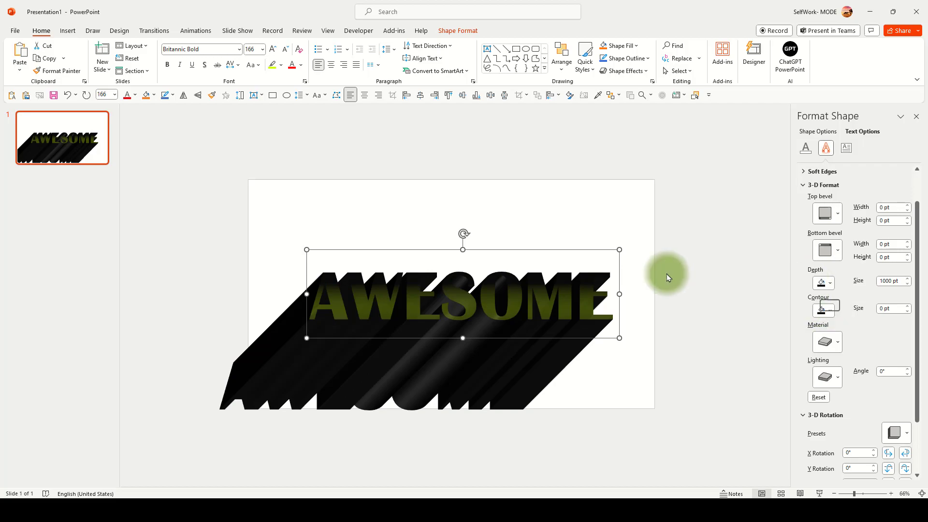
Step: Recolour a Text Fill gradient stop and lower its transparency
{"action": "left_click", "coordinate": [806, 148]}
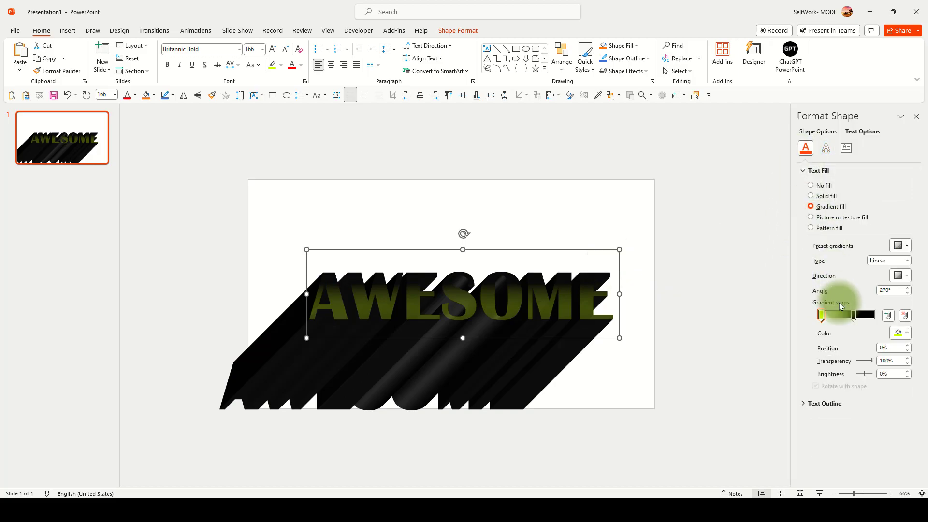
{"action": "left_click", "coordinate": [906, 332]}
{"action": "left_click", "coordinate": [849, 406]}
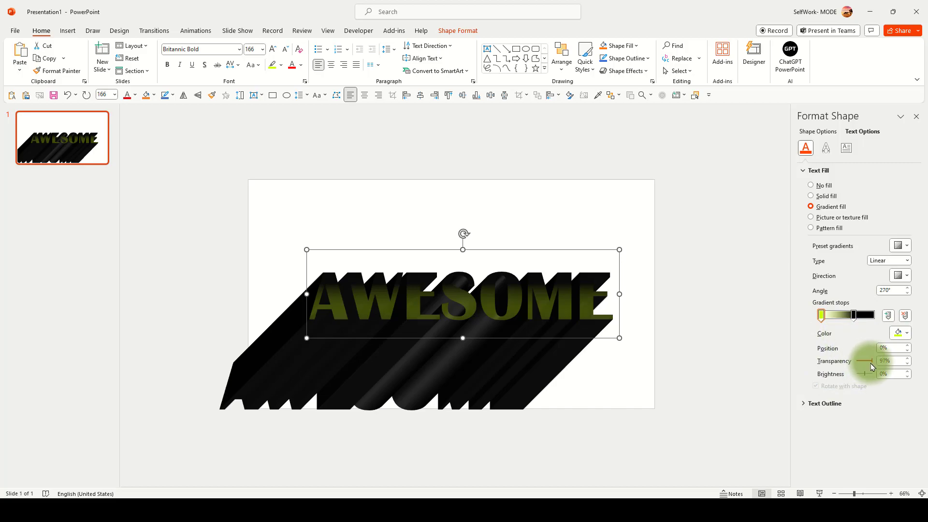
{"action": "left_click_drag", "start_coordinate": [872, 363], "coordinate": [866, 364]}
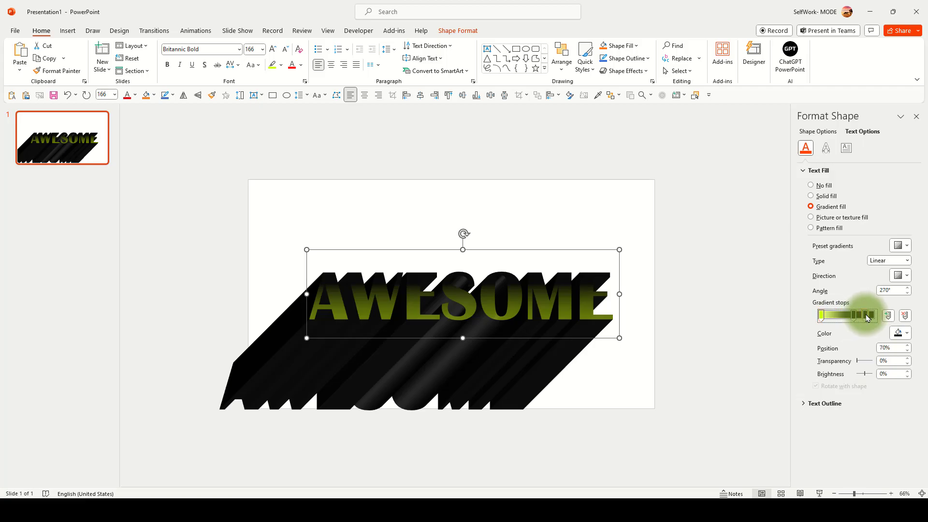
Step: Remove the extra gradient stop and make the 62% stop red for a red-to-orange face
{"action": "left_click", "coordinate": [904, 316]}
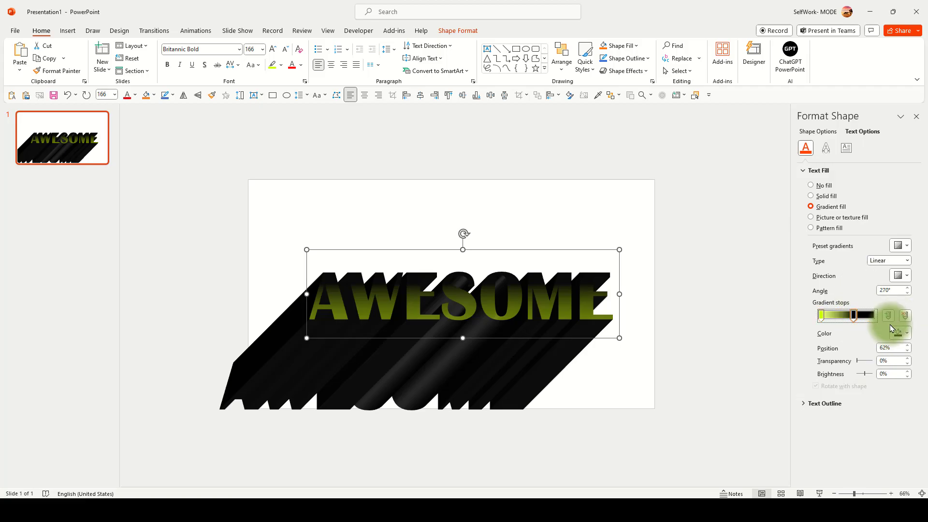
{"action": "left_click", "coordinate": [906, 333]}
{"action": "left_click", "coordinate": [858, 424]}
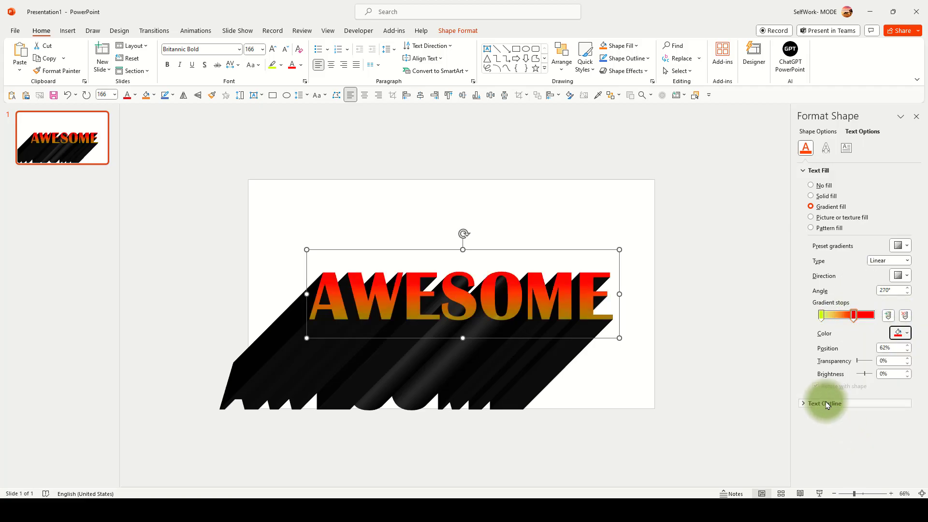
Step: Try automatic, light blue and red Depth colours for the extrusion in 3-D Format
{"action": "left_click", "coordinate": [826, 148]}
{"action": "left_click", "coordinate": [829, 322]}
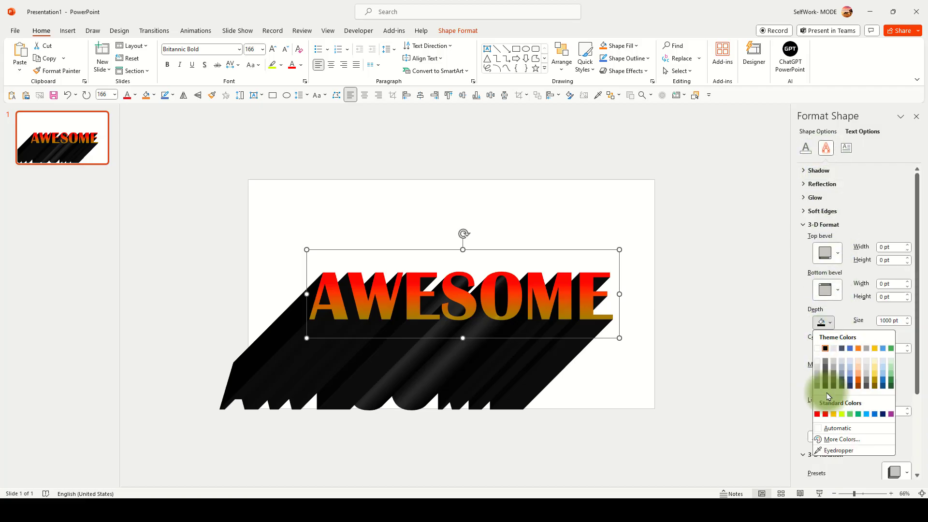
{"action": "left_click", "coordinate": [834, 429]}
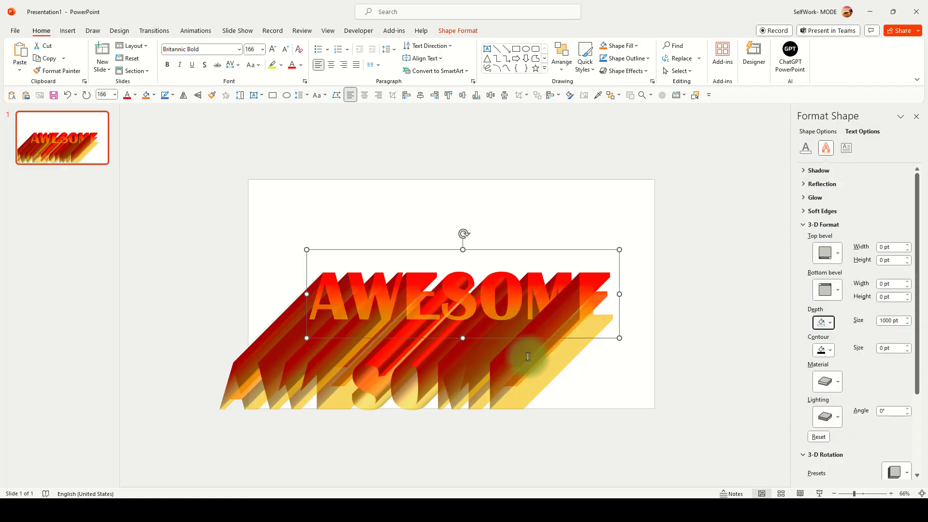
{"action": "left_click", "coordinate": [830, 322]}
{"action": "left_click", "coordinate": [850, 373]}
{"action": "left_click", "coordinate": [830, 322]}
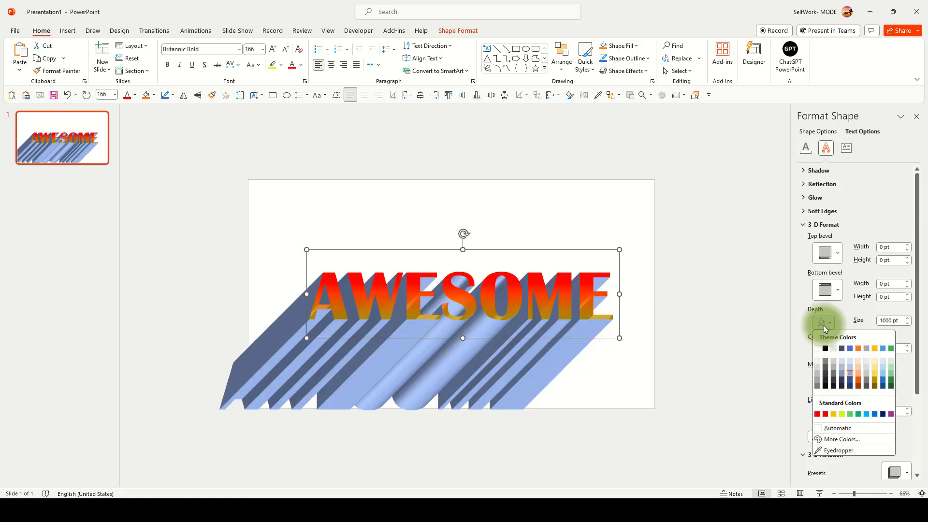
{"action": "left_click", "coordinate": [818, 414]}
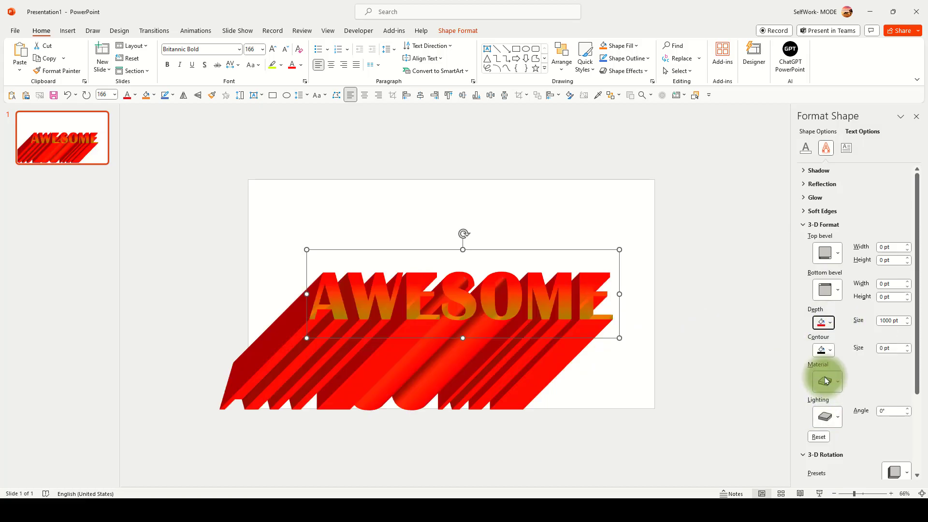
{"action": "left_click", "coordinate": [830, 322]}
{"action": "left_click", "coordinate": [835, 414]}
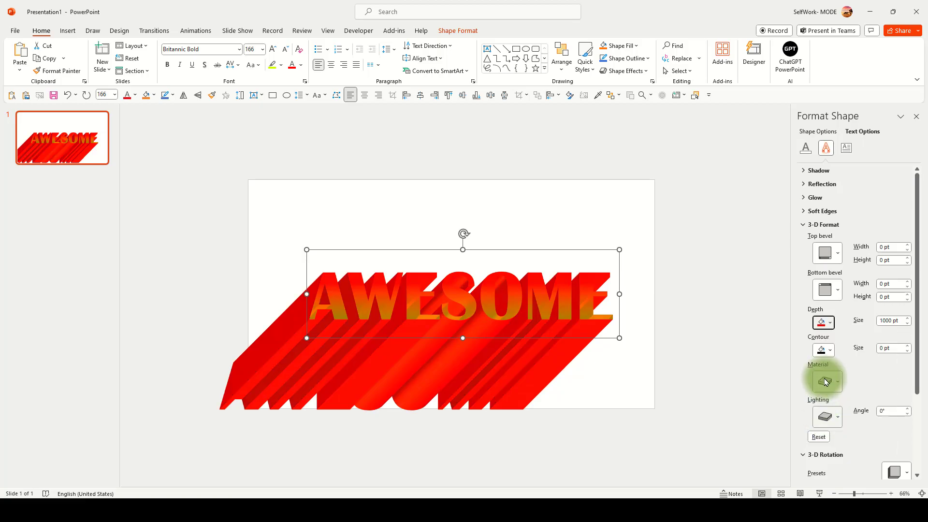
Step: Settle the extrusion Depth colour on light grey after black
{"action": "left_click", "coordinate": [825, 322]}
{"action": "left_click", "coordinate": [827, 352]}
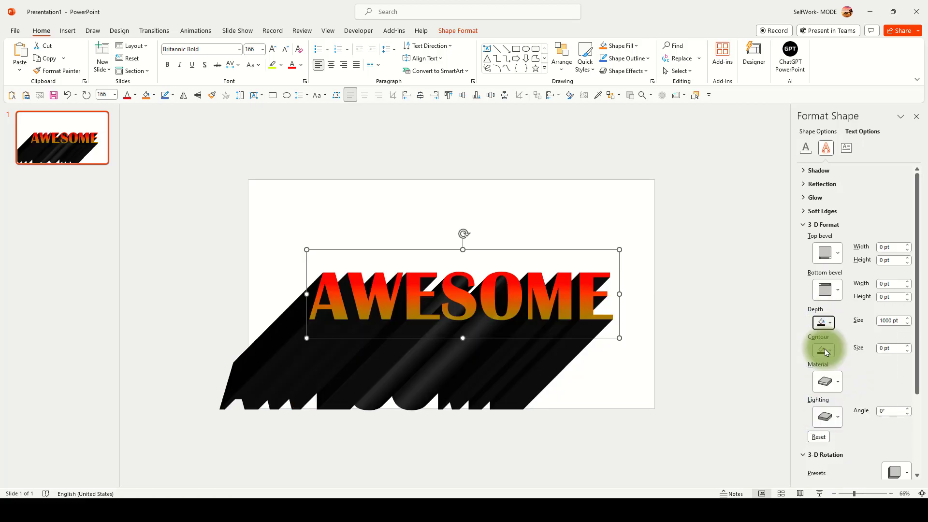
{"action": "left_click", "coordinate": [830, 325]}
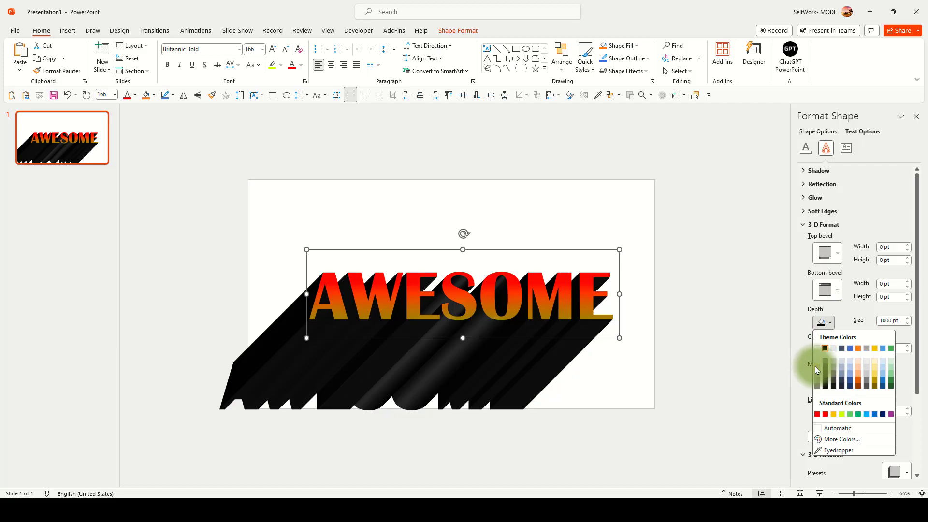
{"action": "left_click", "coordinate": [816, 369]}
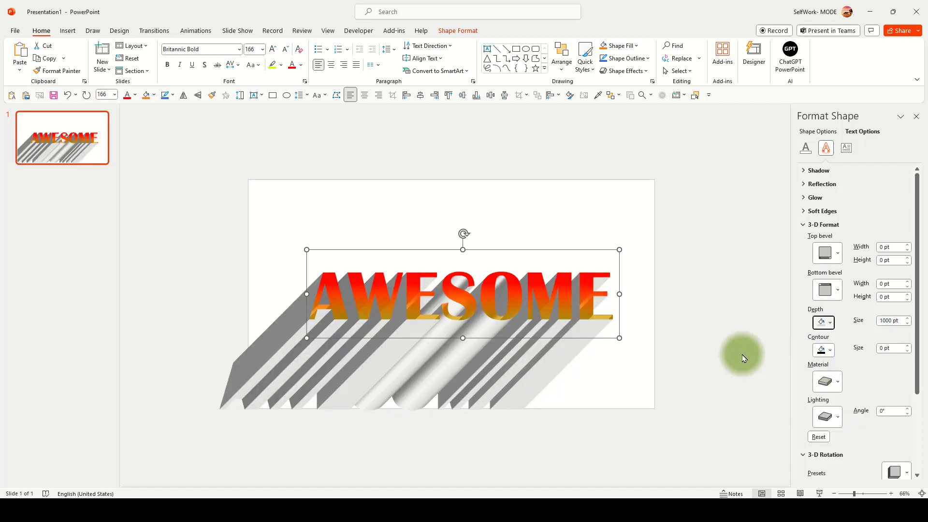
{"action": "scroll", "coordinate": [866, 385], "scroll_direction": "down", "scroll_amount": 3}
{"action": "scroll", "coordinate": [867, 385], "scroll_direction": "down", "scroll_amount": 3}
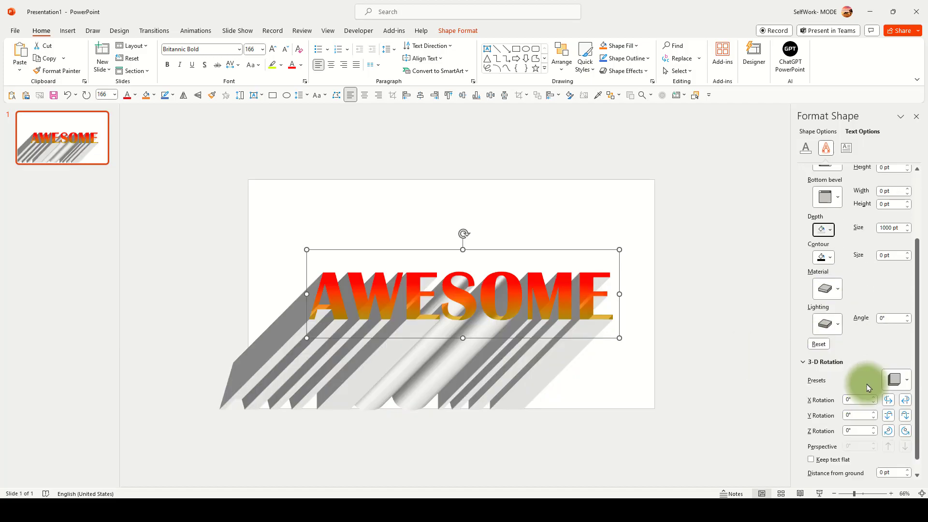
{"action": "scroll", "coordinate": [867, 383], "scroll_direction": "down", "scroll_amount": 2}
{"action": "left_click", "coordinate": [897, 362]}
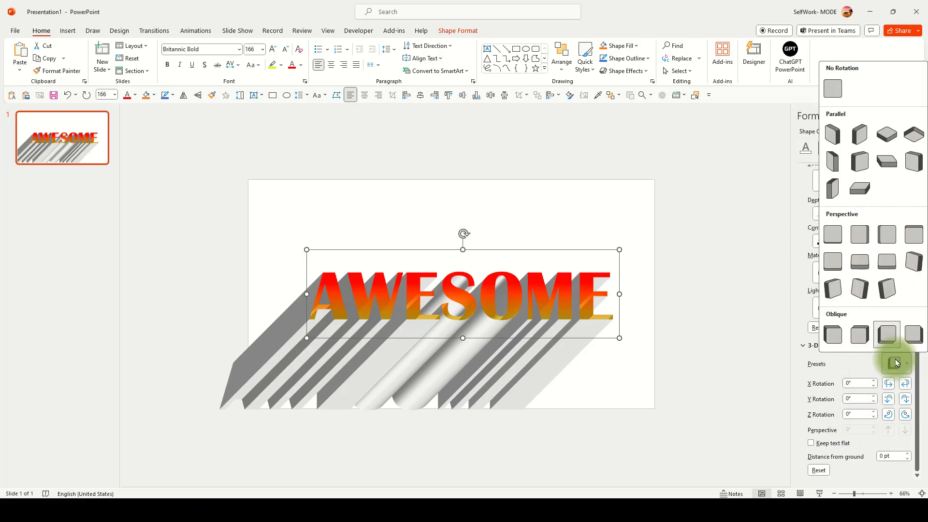
{"action": "left_click", "coordinate": [867, 336]}
{"action": "left_click", "coordinate": [896, 363]}
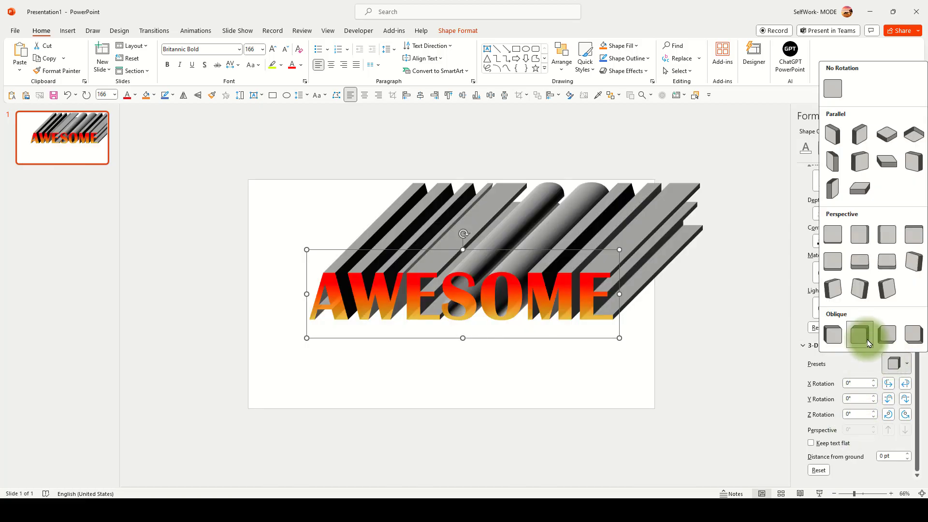
{"action": "left_click", "coordinate": [897, 362]}
{"action": "left_click", "coordinate": [884, 336]}
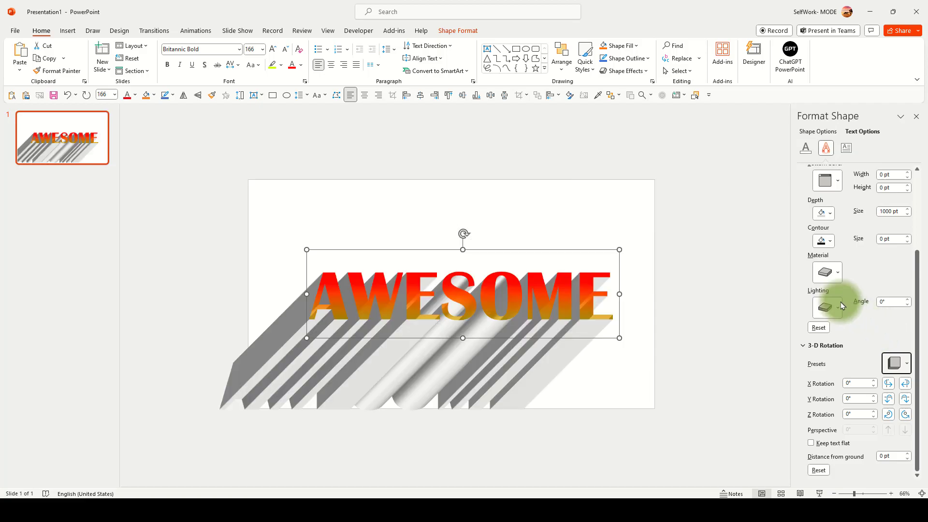
Step: Raise the first stop to about 53% transparency and drag off the red middle stop
{"action": "left_click", "coordinate": [806, 147]}
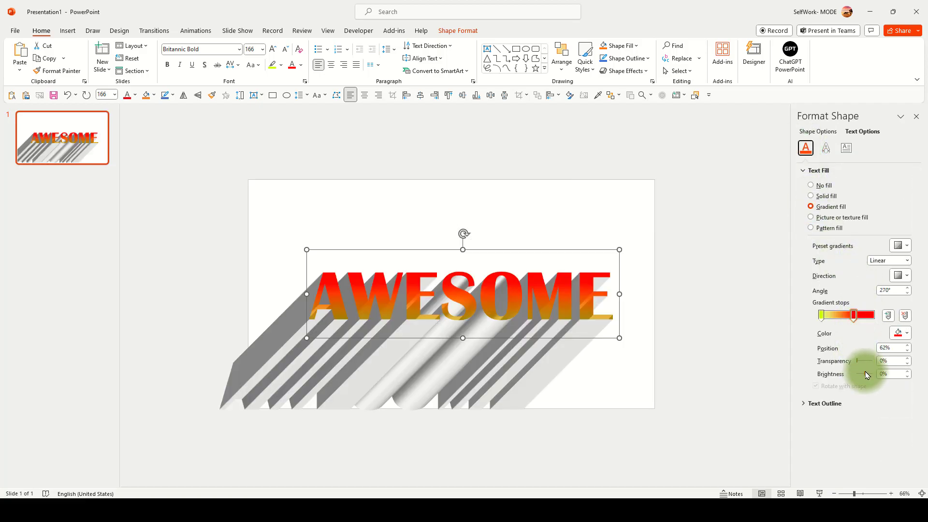
{"action": "left_click_drag", "start_coordinate": [858, 362], "coordinate": [877, 362]}
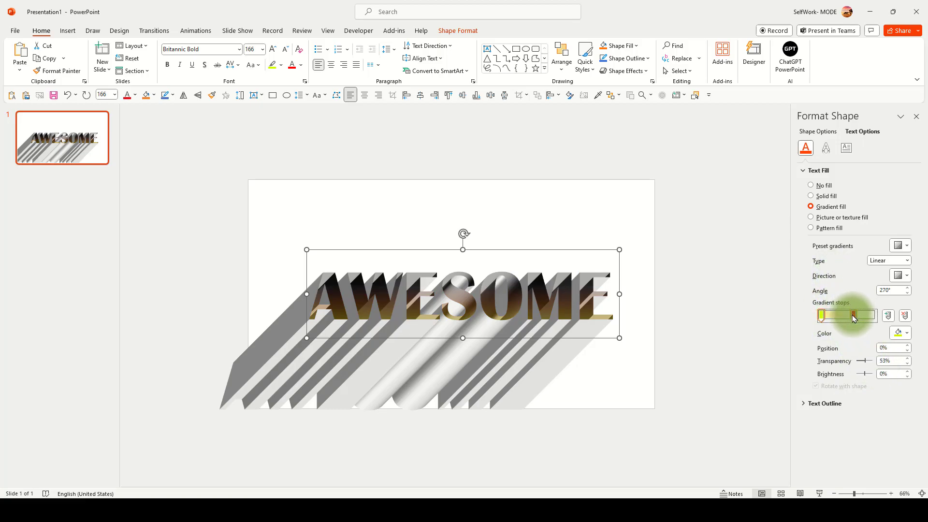
{"action": "left_click", "coordinate": [855, 317]}
{"action": "left_click_drag", "start_coordinate": [856, 316], "coordinate": [830, 324]}
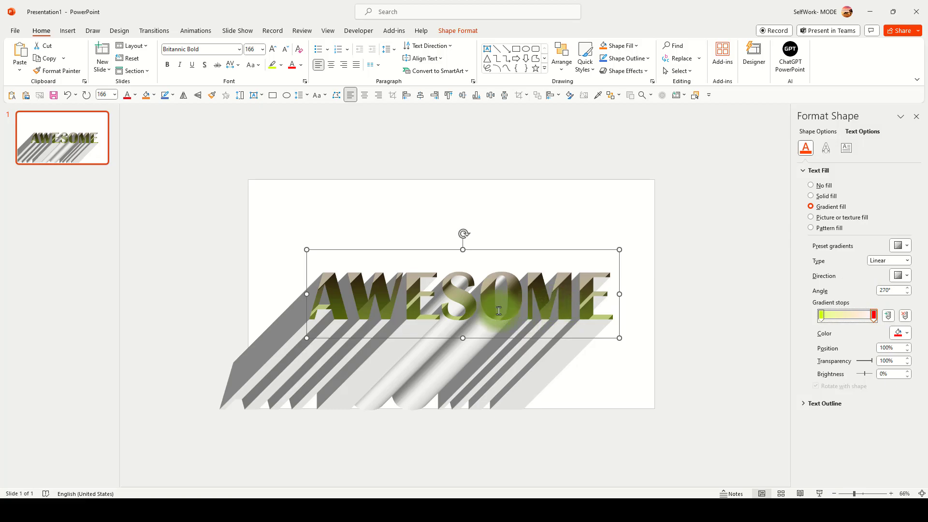
{"action": "scroll", "coordinate": [499, 311], "scroll_direction": "up", "scroll_amount": 2}
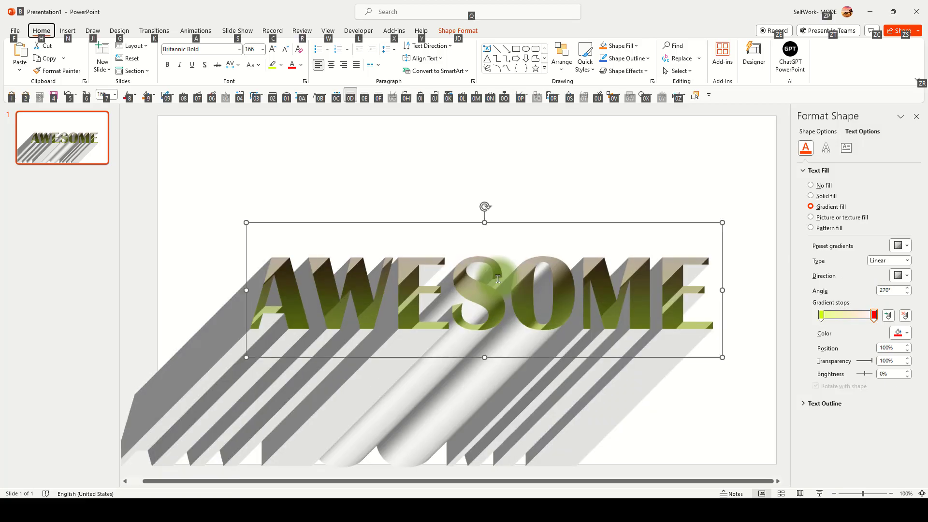
{"action": "scroll", "coordinate": [500, 311], "scroll_direction": "up", "scroll_amount": 2}
{"action": "scroll", "coordinate": [499, 291], "scroll_direction": "up", "scroll_amount": 2}
{"action": "key", "text": "alt"}
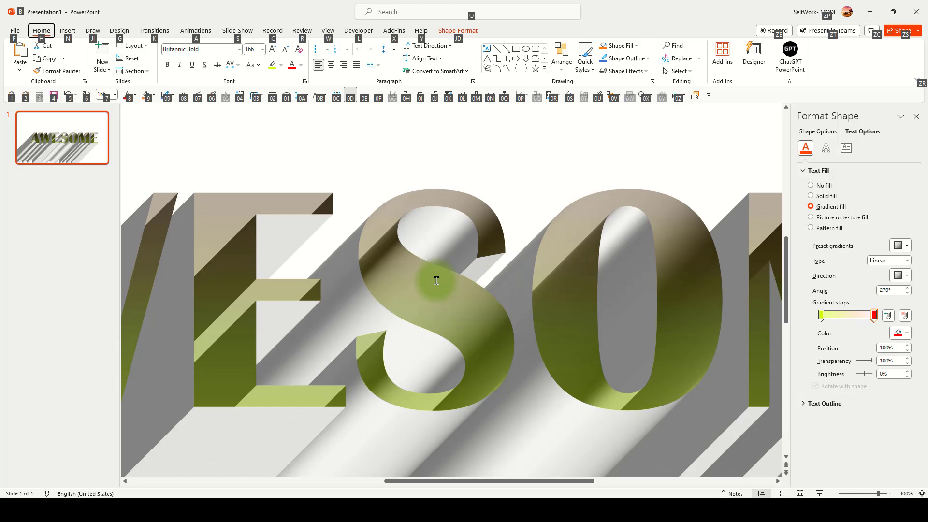
{"action": "scroll", "coordinate": [436, 281], "scroll_direction": "down", "scroll_amount": 3}
{"action": "scroll", "coordinate": [436, 282], "scroll_direction": "down", "scroll_amount": 2}
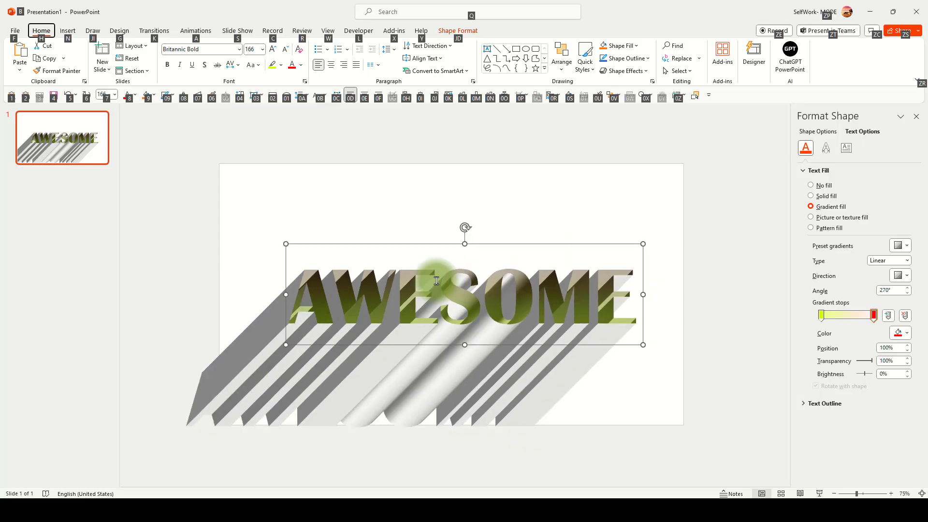
{"action": "scroll", "coordinate": [377, 178], "scroll_direction": "up", "scroll_amount": 1}
Step: Set the slide background to solid black at 57% transparency so it reads as grey
{"action": "right_click", "coordinate": [377, 179]}
{"action": "left_click", "coordinate": [435, 265]}
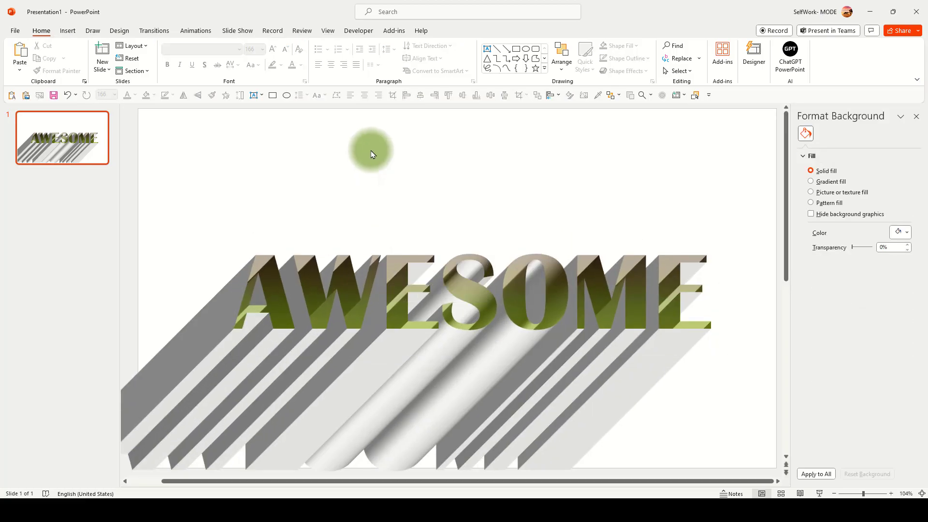
{"action": "right_click", "coordinate": [128, 188]}
{"action": "left_click", "coordinate": [174, 298]}
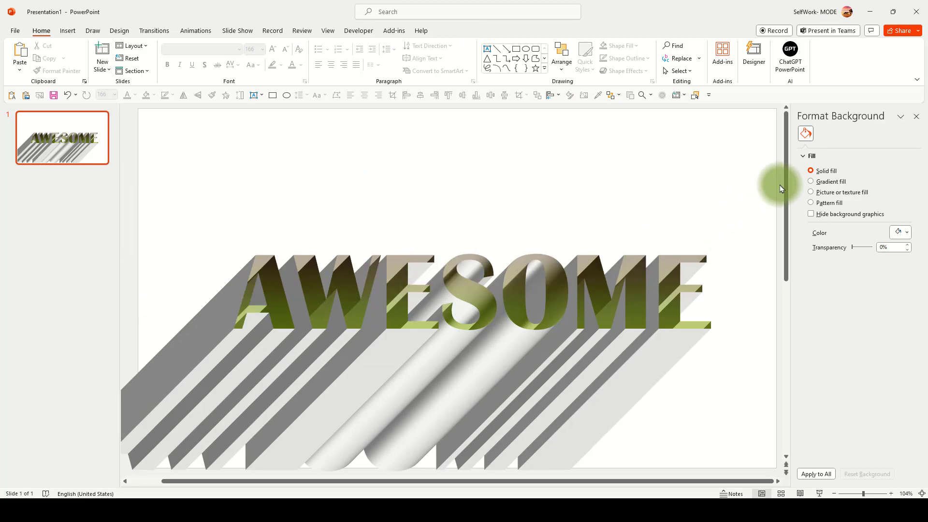
{"action": "left_click", "coordinate": [900, 232]}
{"action": "left_click", "coordinate": [858, 267]}
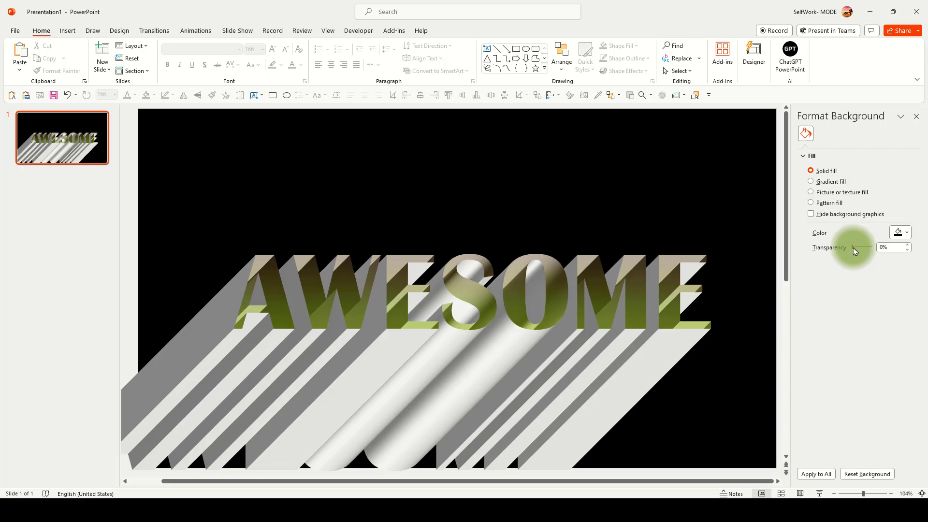
{"action": "left_click_drag", "start_coordinate": [854, 248], "coordinate": [865, 249]}
{"action": "scroll", "coordinate": [638, 242], "scroll_direction": "down", "scroll_amount": 5}
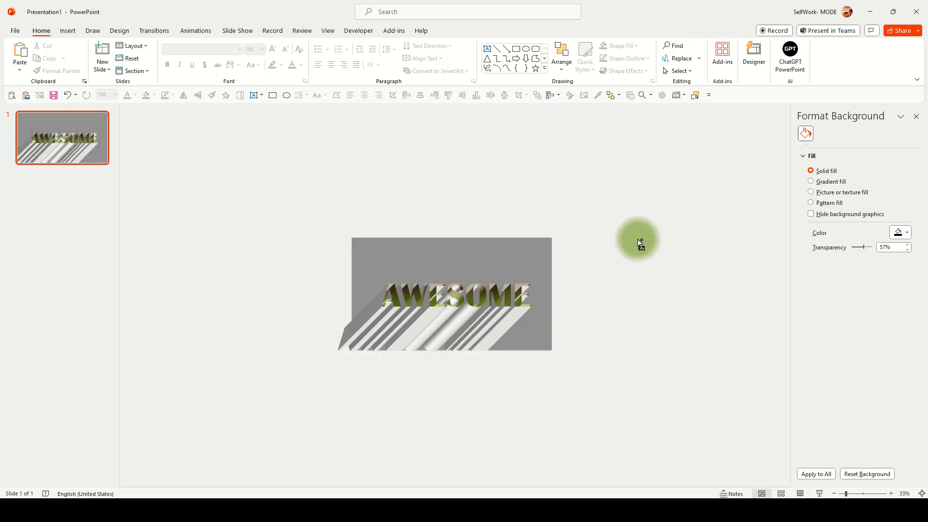
{"action": "scroll", "coordinate": [600, 255], "scroll_direction": "up", "scroll_amount": 2}
Step: Select the AWESOME text box and drag it higher on the slide
{"action": "left_click", "coordinate": [475, 290]}
{"action": "mouse_move", "coordinate": [483, 250]}
{"action": "left_mouse_down"}
{"action": "mouse_move", "coordinate": [492, 233]}
{"action": "mouse_move", "coordinate": [519, 248]}
{"action": "left_mouse_up"}
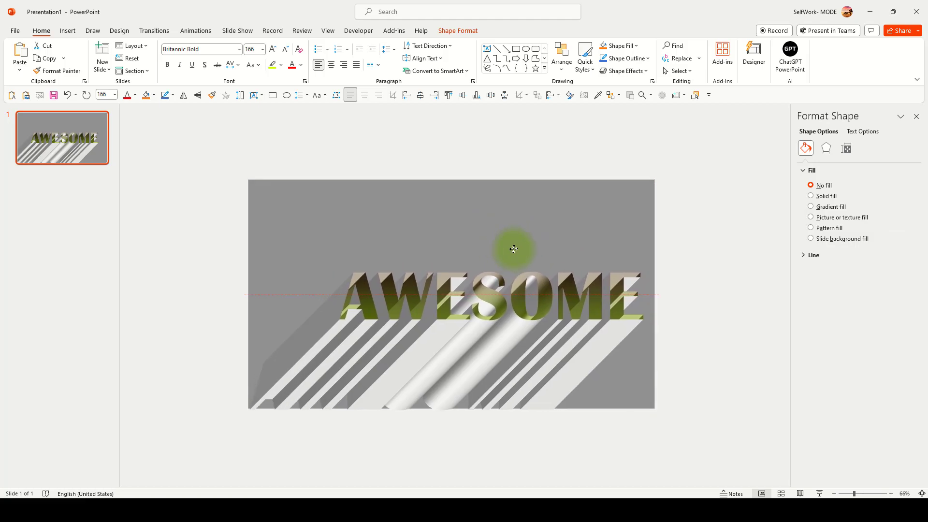
{"action": "scroll", "coordinate": [630, 272], "scroll_direction": "up", "scroll_amount": 2}
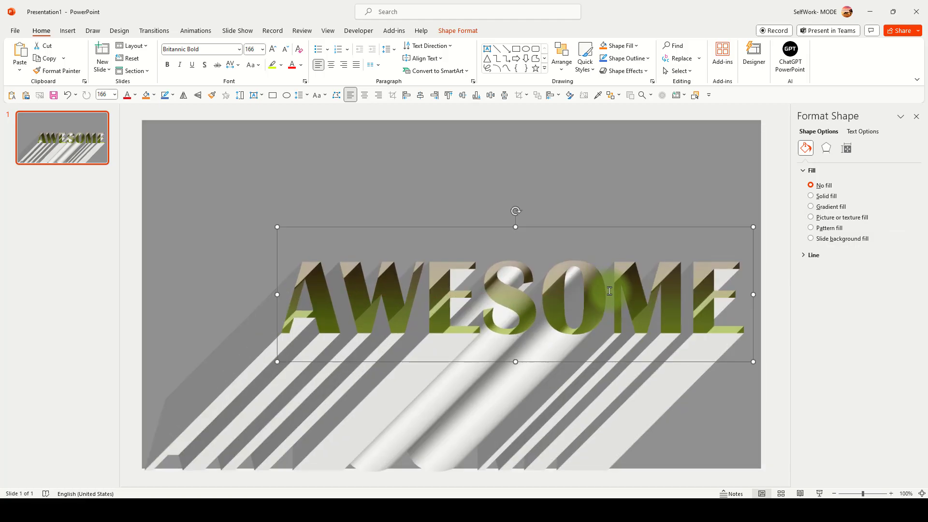
Step: Deselect the text so the Format Background pane shows beside the finished slide
{"action": "left_click", "coordinate": [779, 160]}
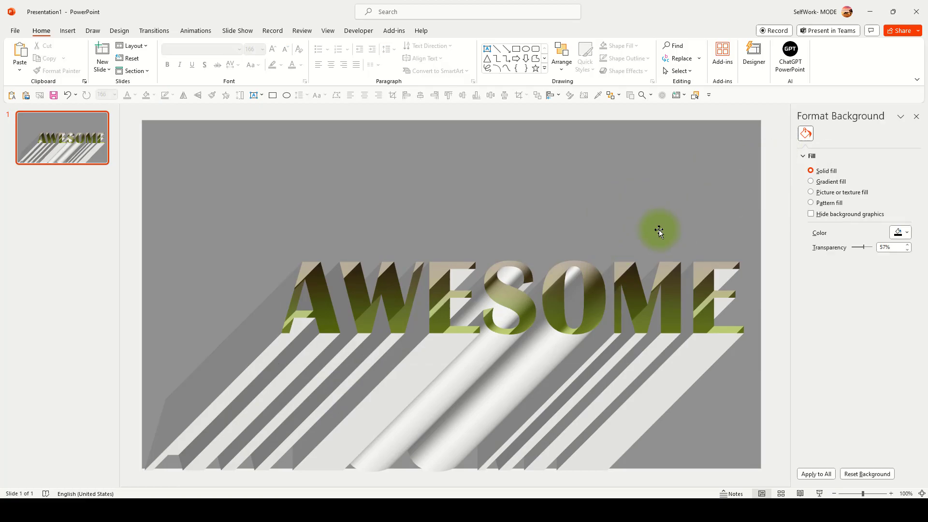